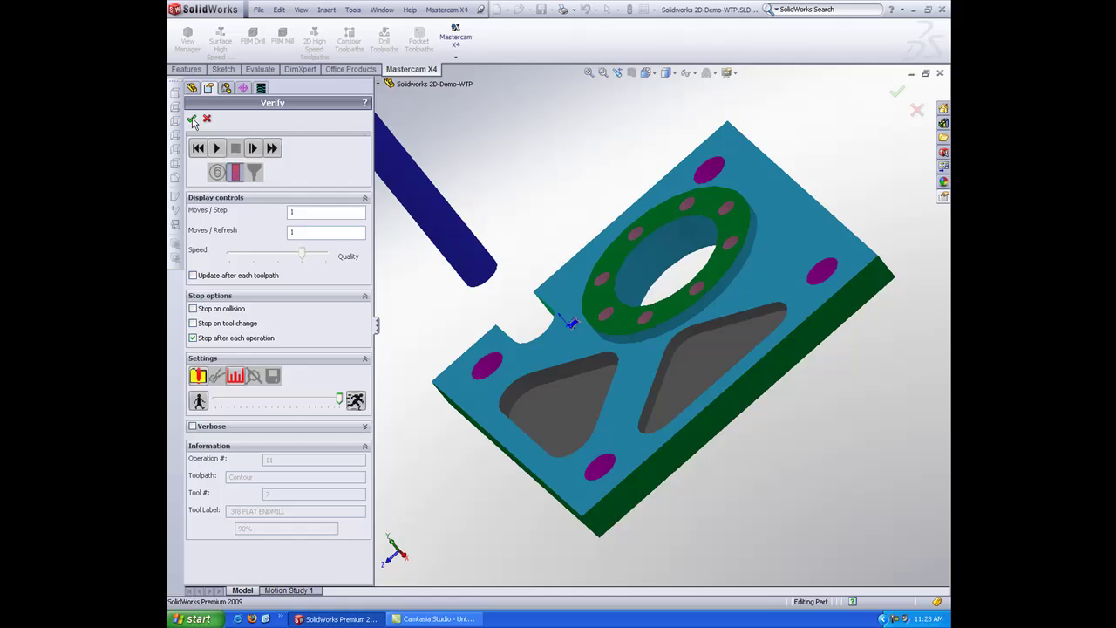
Step: Exit verification and return to the plate's twelve listed toolpath operations
left_click(191, 118)
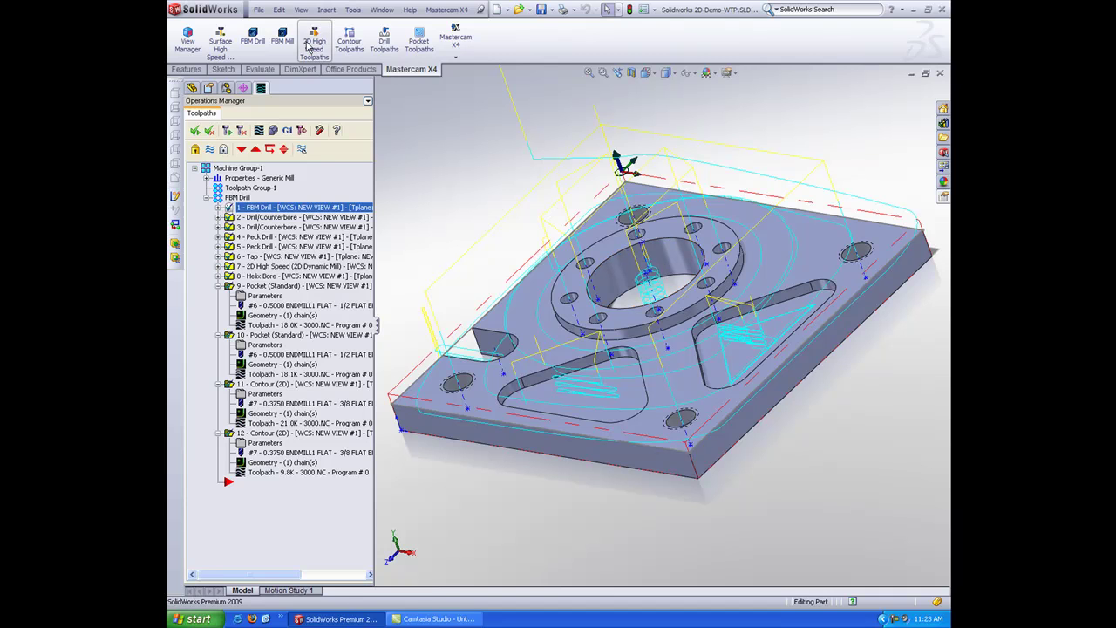
Step: Open the 3D-Demo-WTP part file from the demo folder
left_click(259, 13)
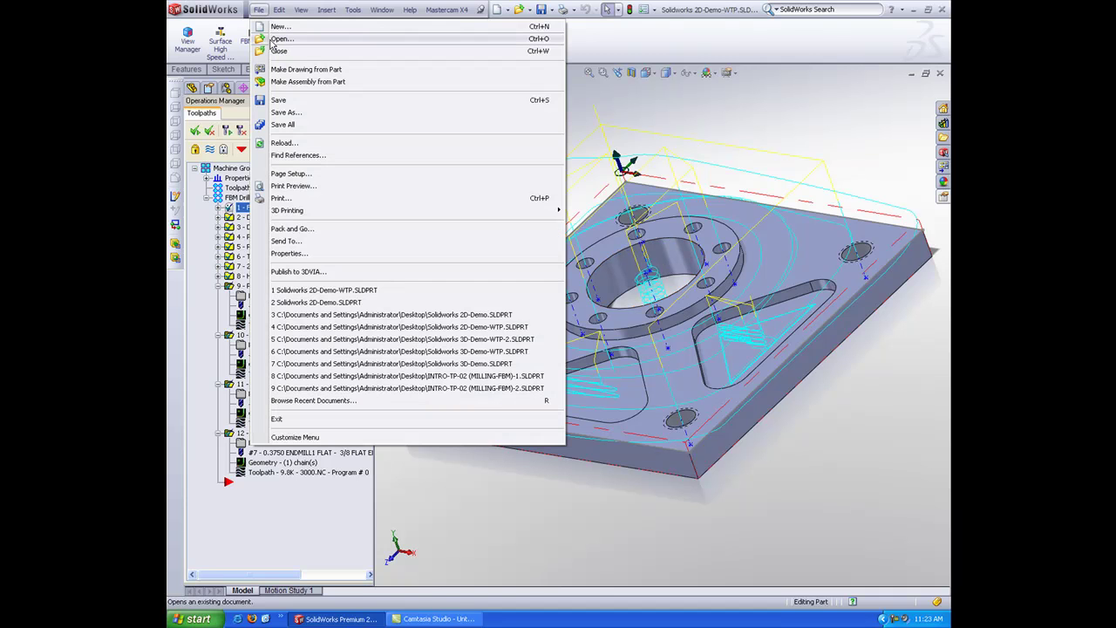
left_click(277, 39)
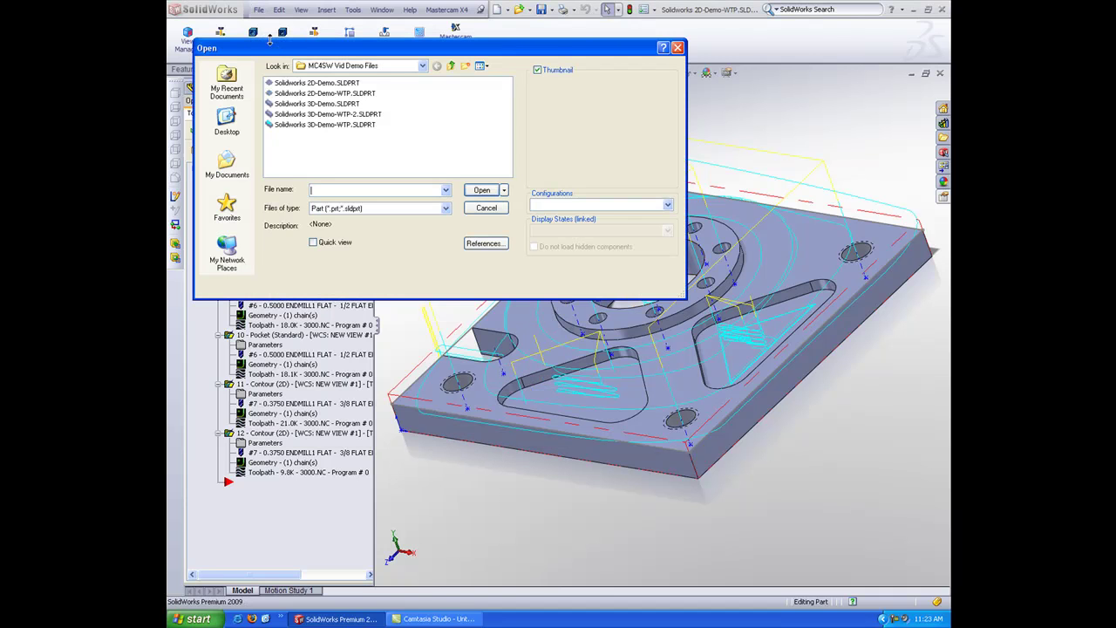
left_click(319, 125)
left_click(483, 189)
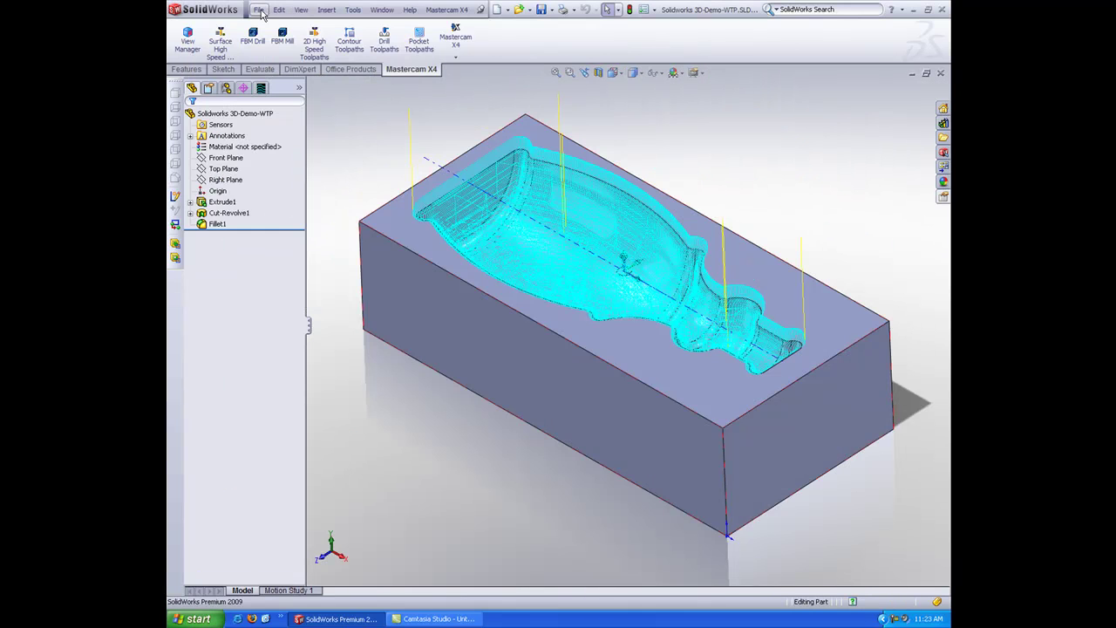
Step: Open the Solidworks 3D-Demo part instead, showing the bottle-cavity block
left_click(259, 12)
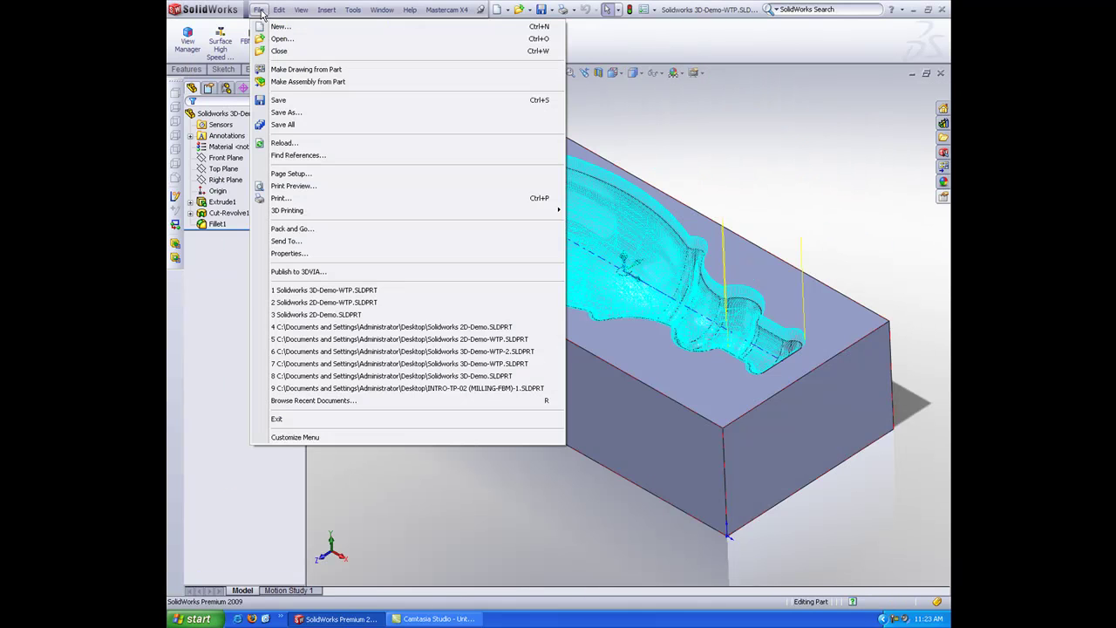
left_click(279, 38)
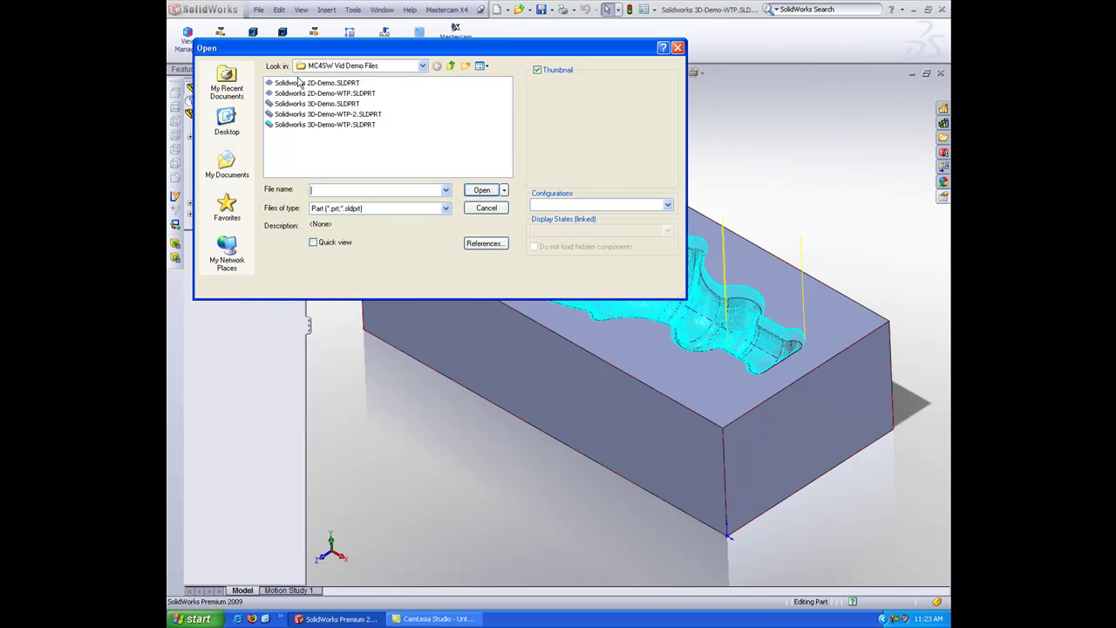
left_click(333, 116)
double_click(353, 104)
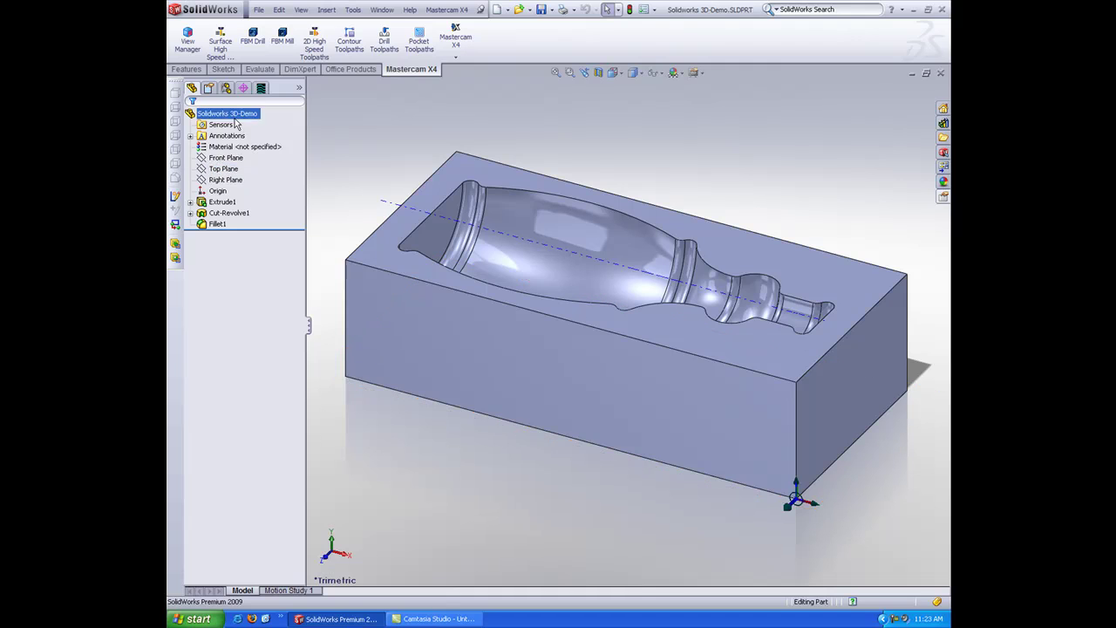
Step: Define NEW VIEW #1 from the block's top face, origin X -3.75, Y 1.75, Z 2.0, as current view
left_click(188, 40)
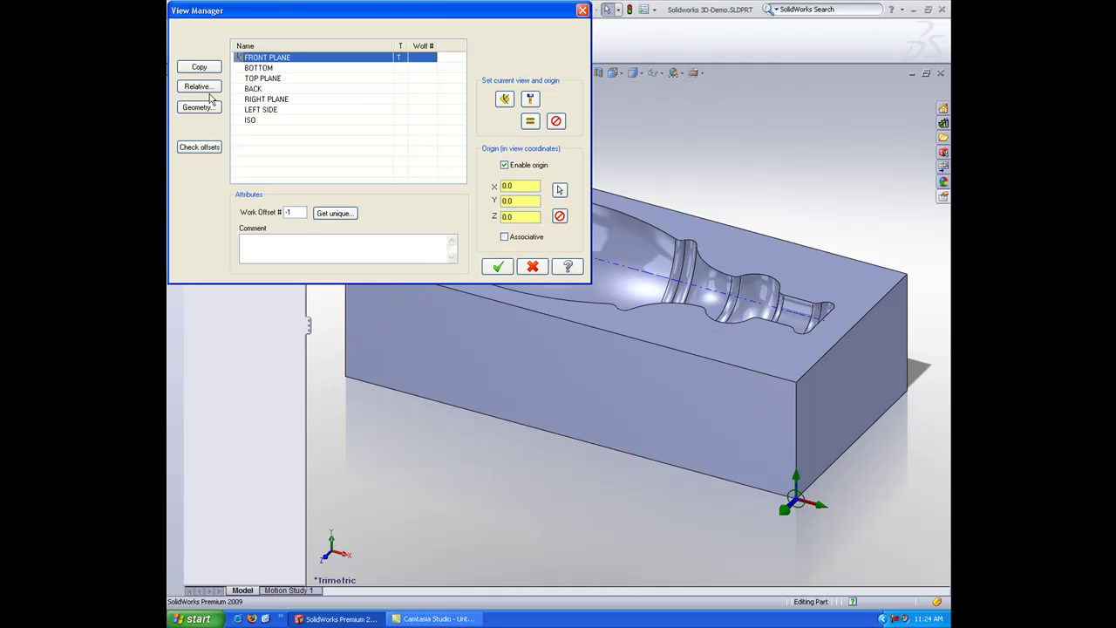
left_click(206, 106)
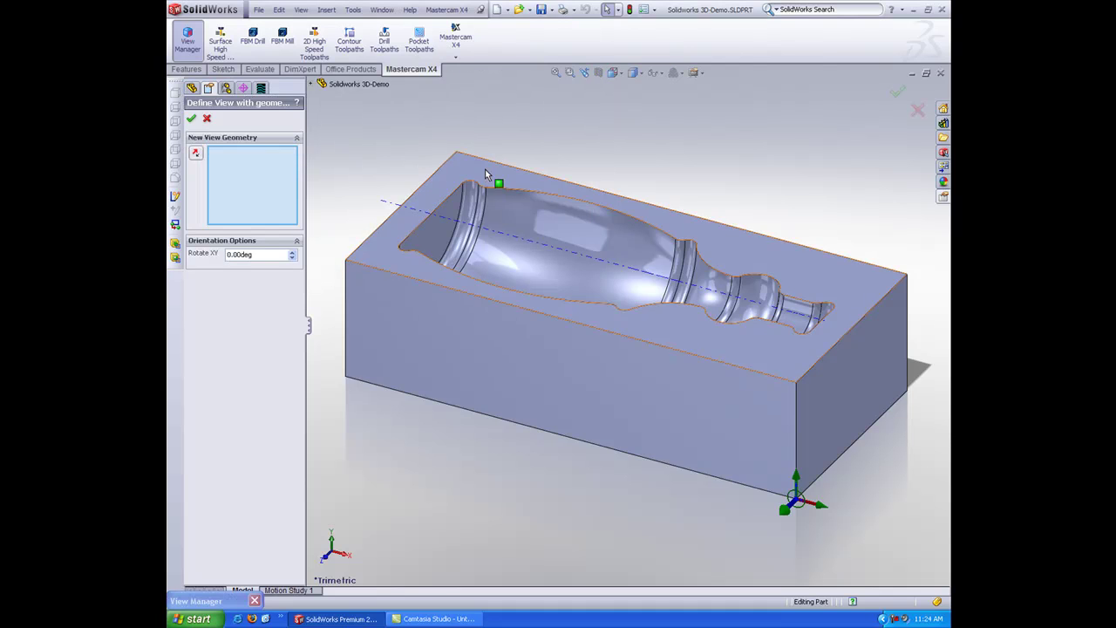
left_click(486, 174)
left_click(191, 119)
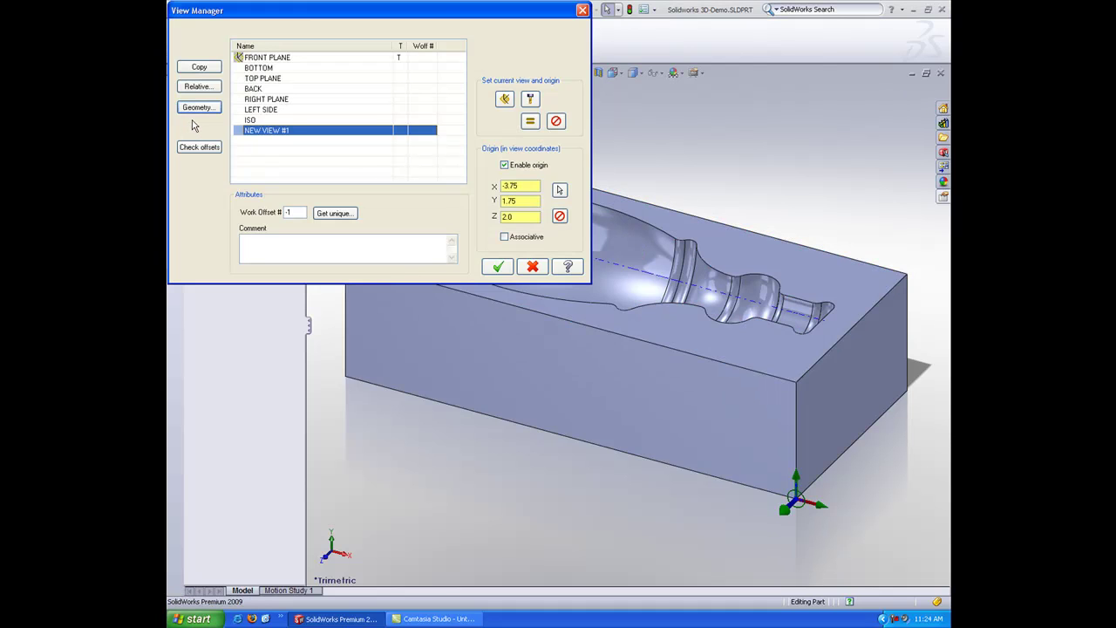
left_click(529, 121)
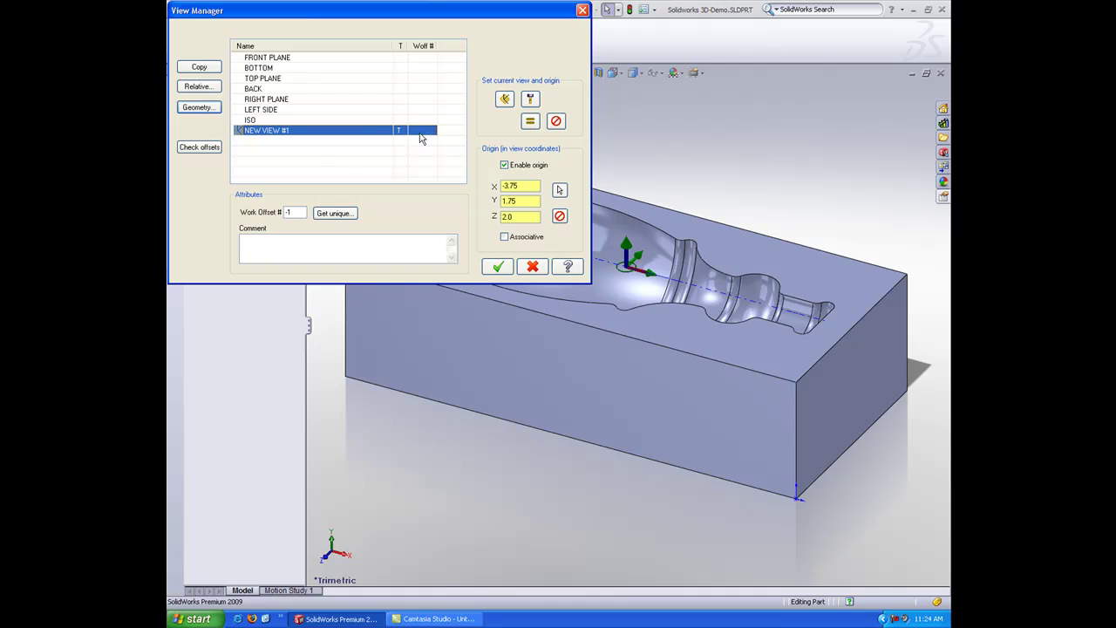
left_click(493, 267)
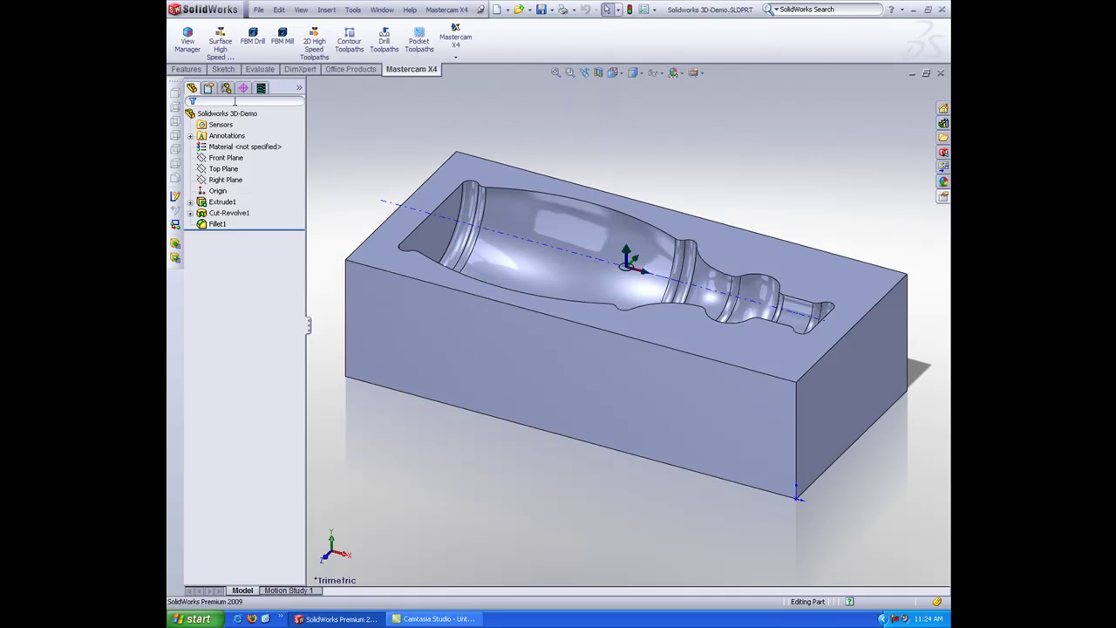
Step: Set bounding-box stock of 7.5 × 2.0 × 3.5 around all solids, displayed as wireframe
left_click(260, 88)
left_click(206, 178)
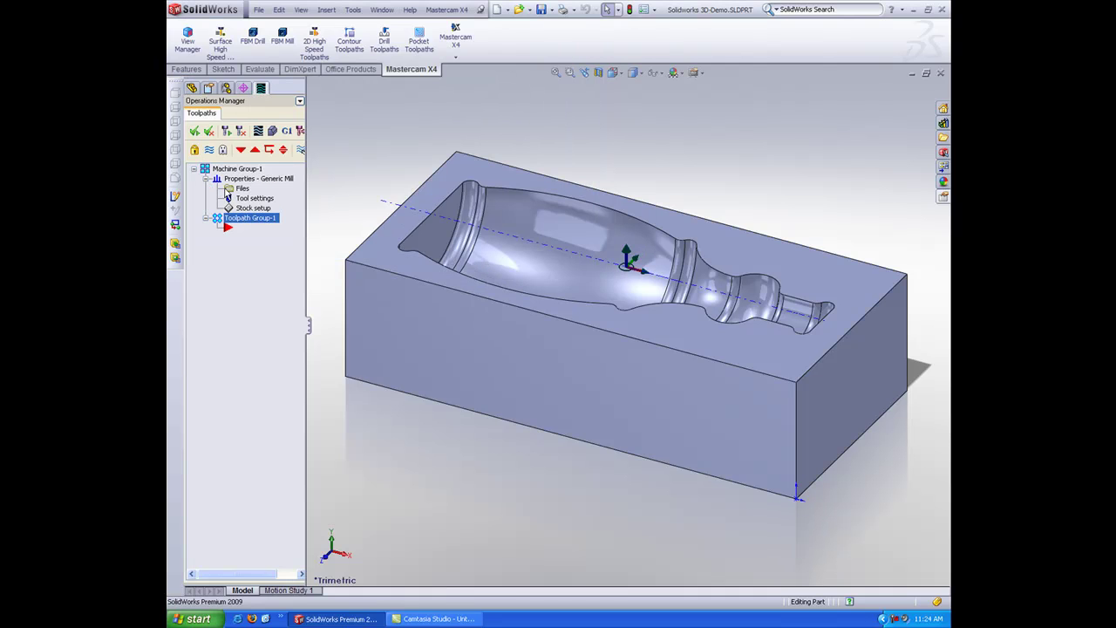
left_click(238, 199)
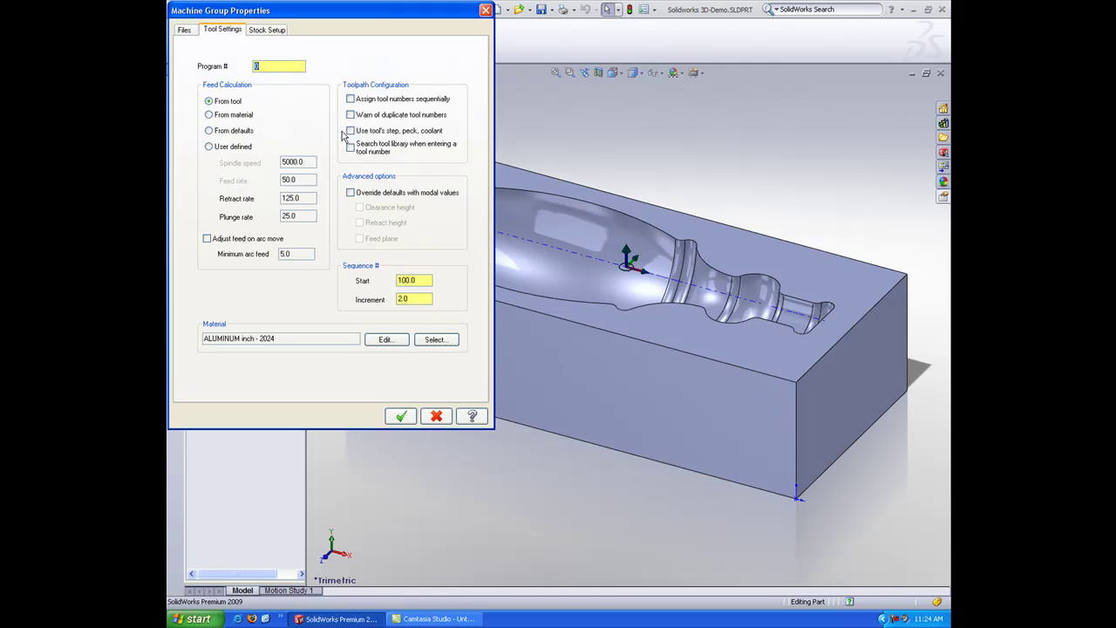
left_click(266, 32)
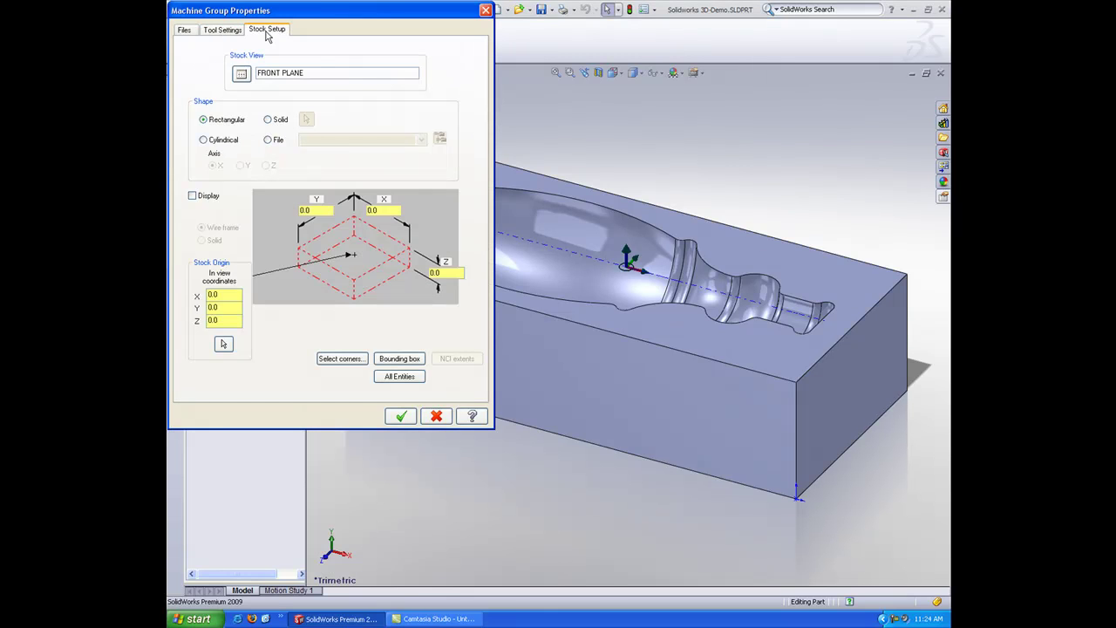
left_click(377, 361)
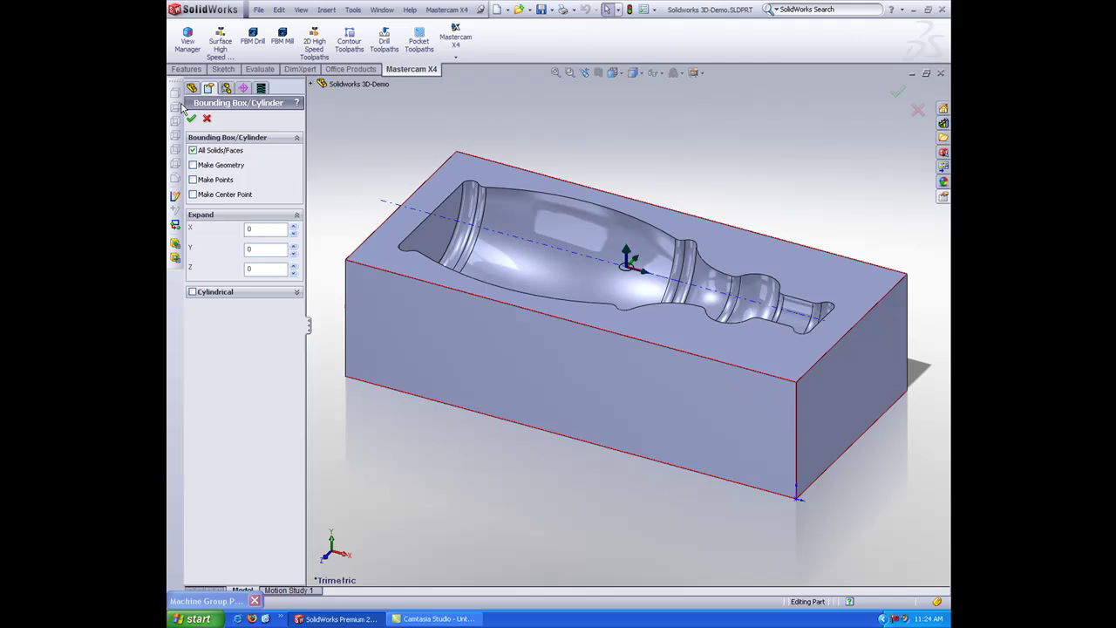
left_click(191, 119)
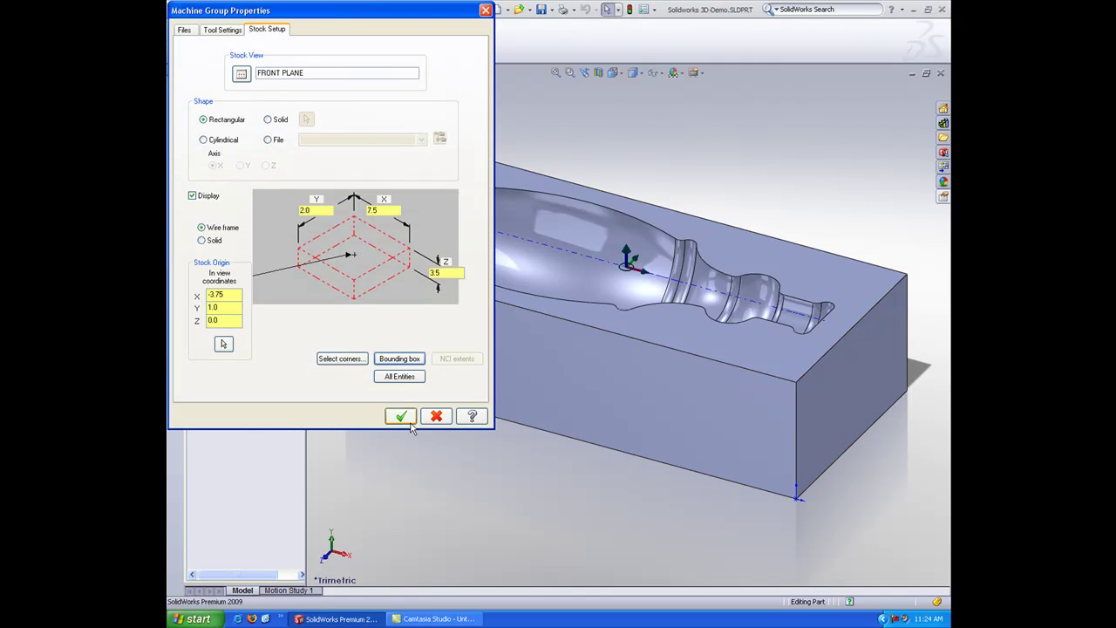
left_click(403, 417)
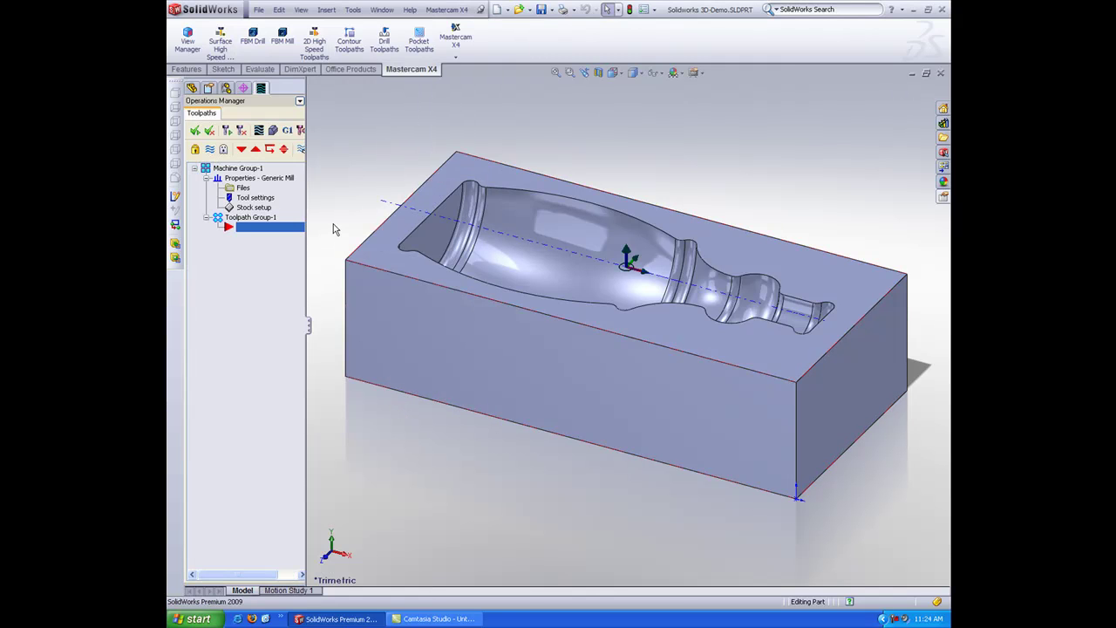
Step: Start a Surface High Speed toolpath, dismissing the refinement notice and accepting the NC name
left_click(224, 38)
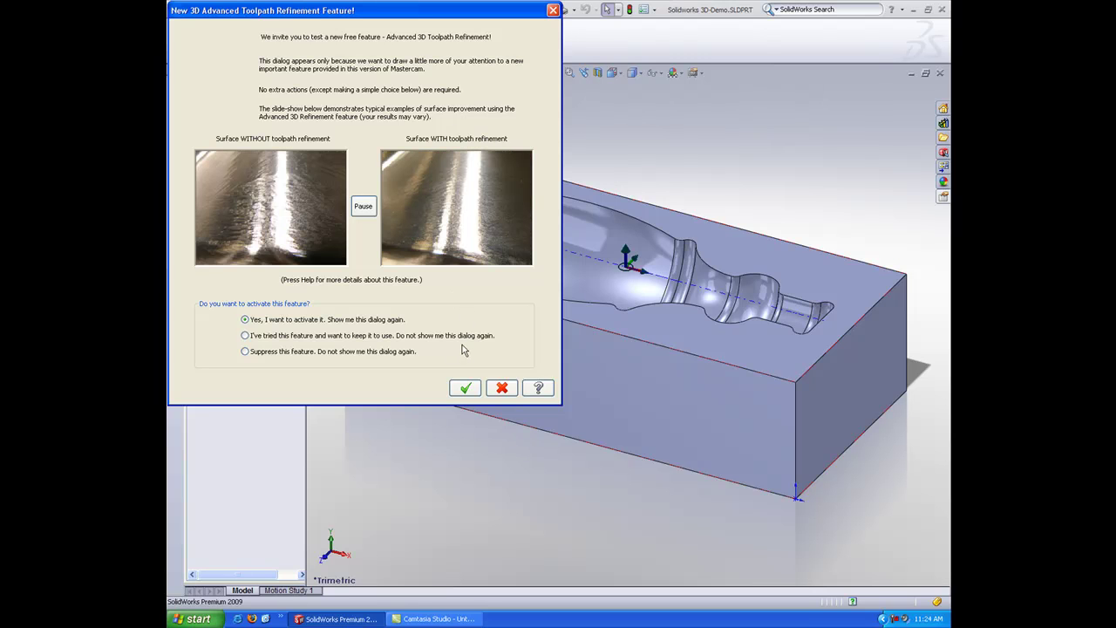
left_click(464, 387)
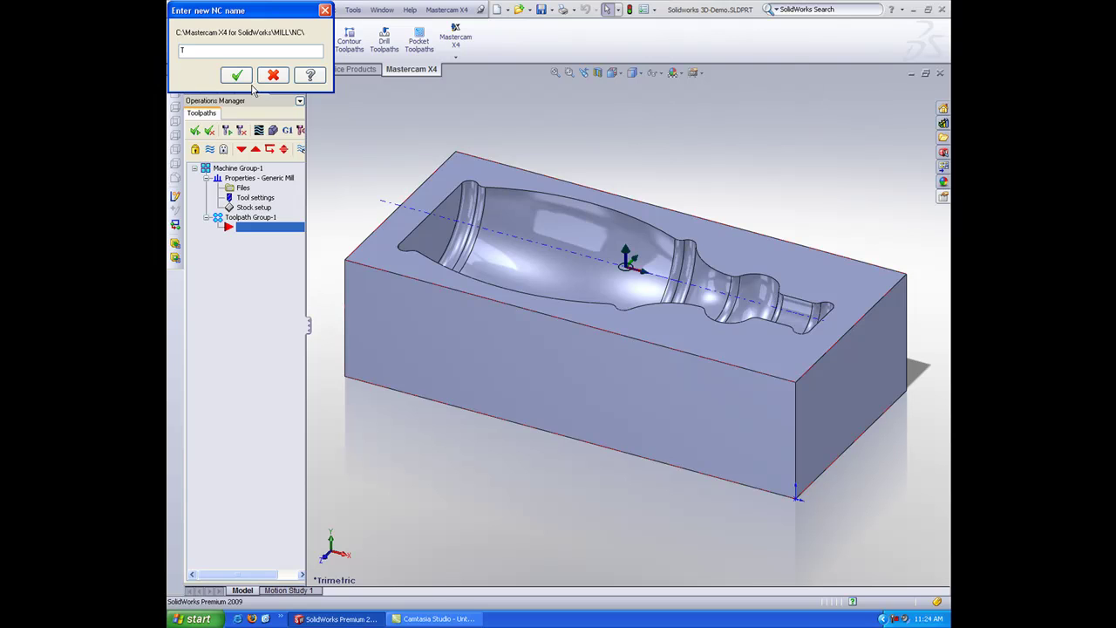
left_click(235, 75)
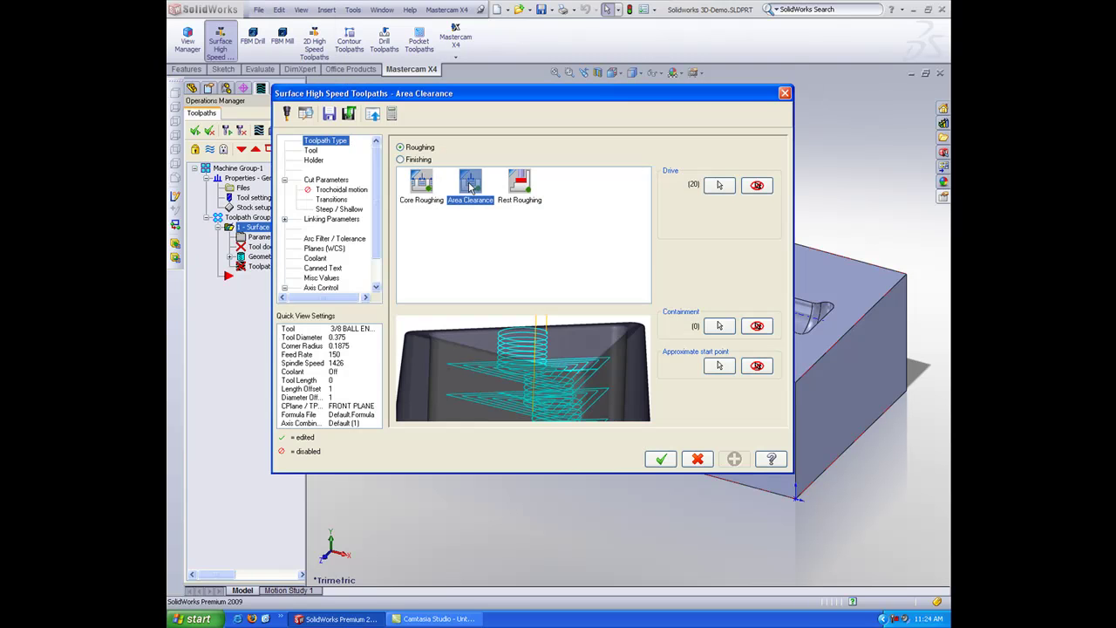
Step: Load the 1/2 BULL ENDMILL 0.0313 RAD from the library as the Area Clearance tool
left_click(322, 152)
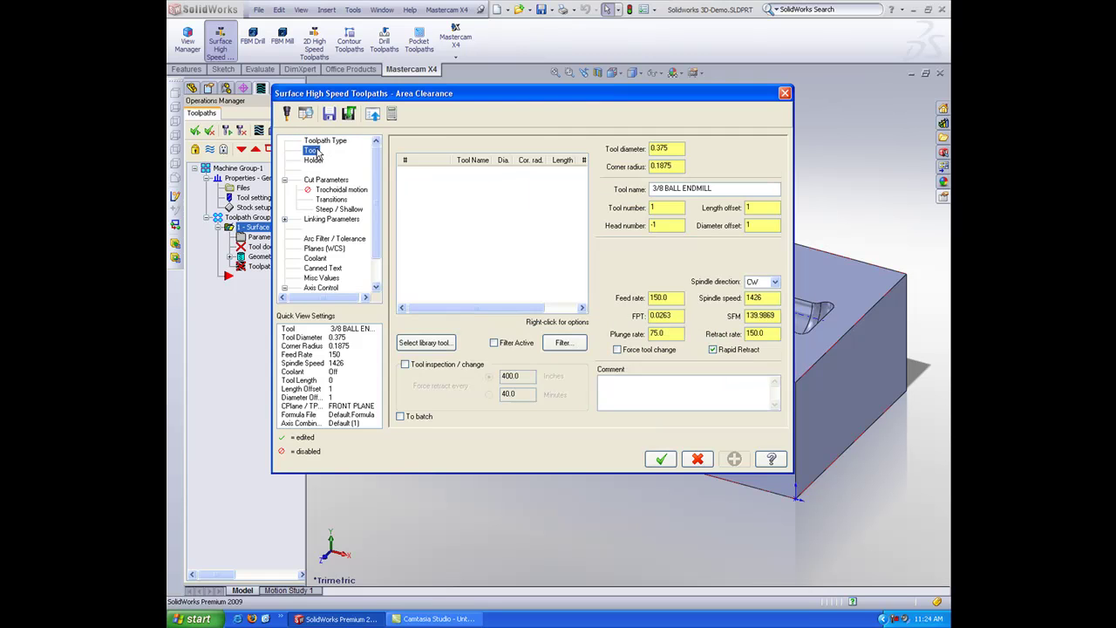
left_click(425, 342)
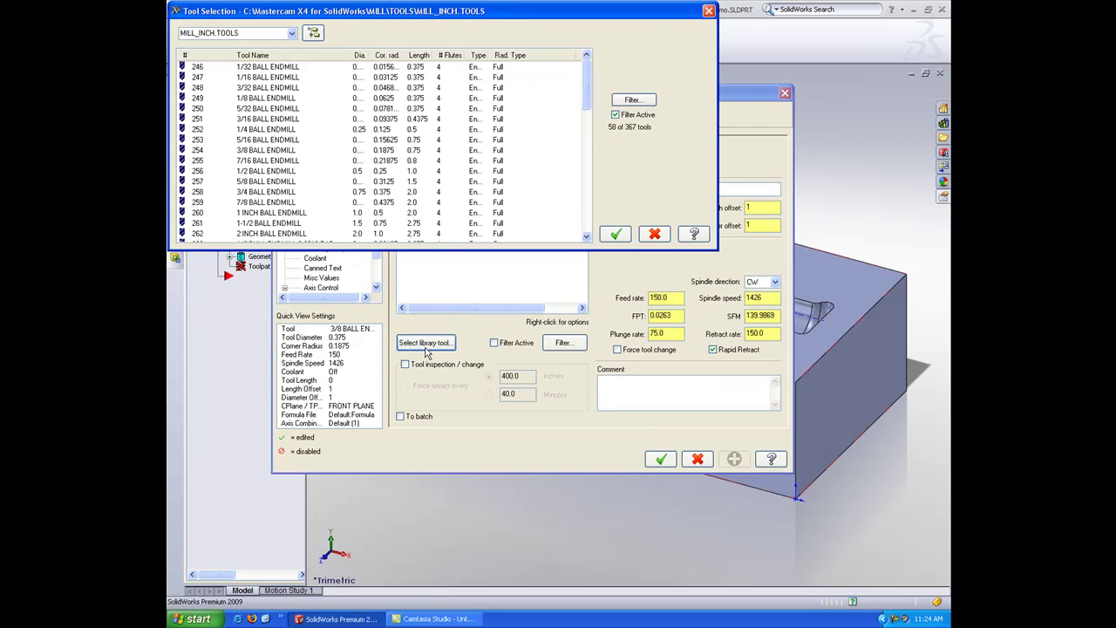
left_click(276, 172)
scroll(277, 174, "down", 3)
scroll(275, 175, "down", 3)
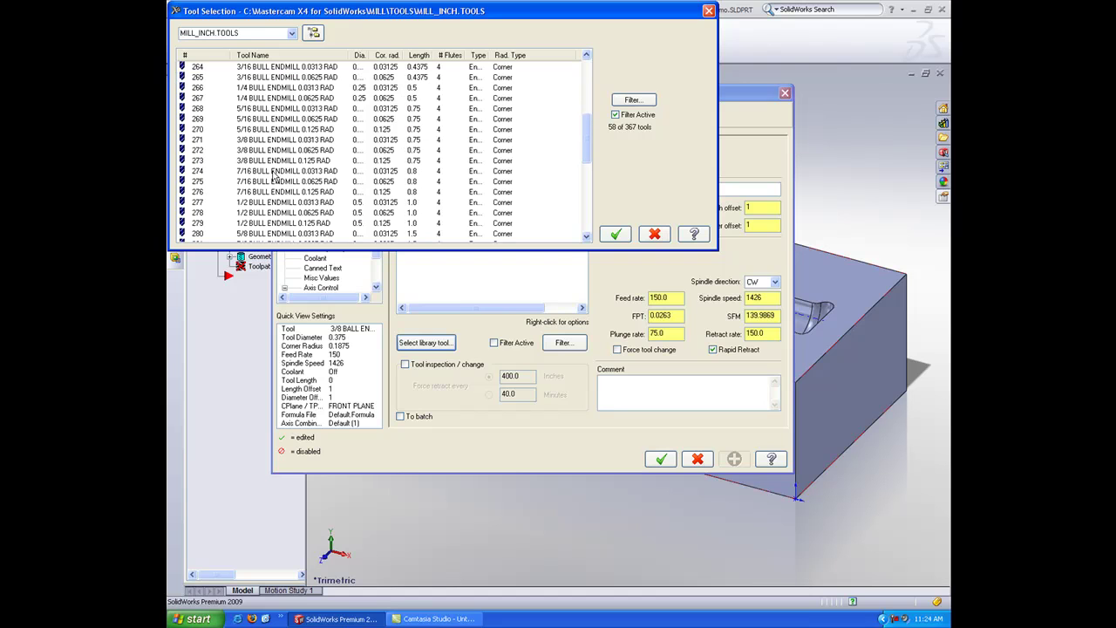
left_click(300, 203)
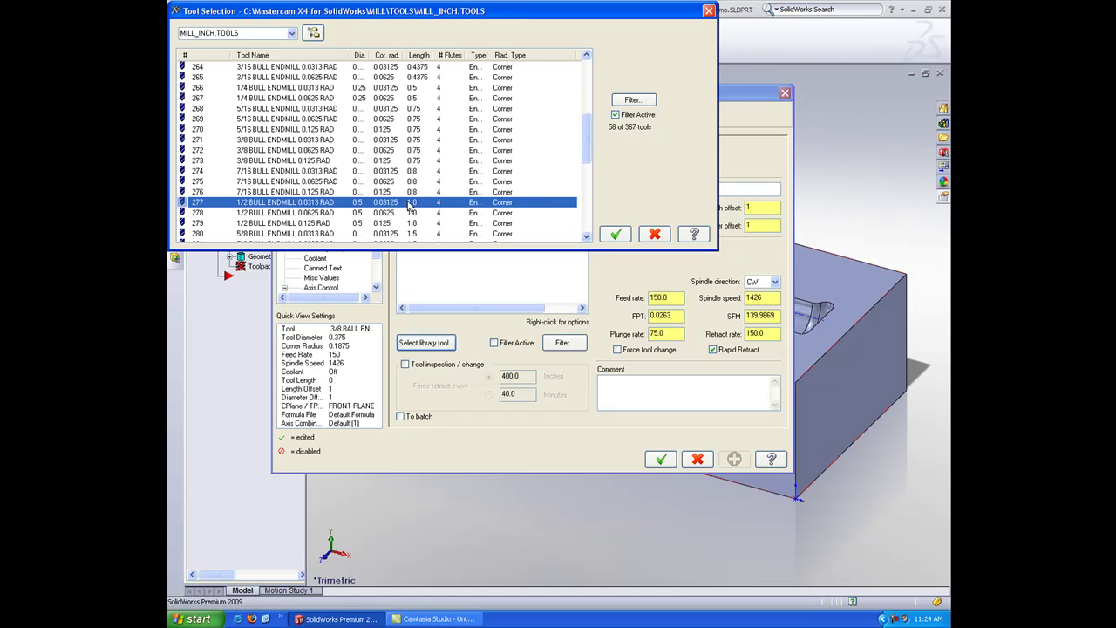
double_click(409, 203)
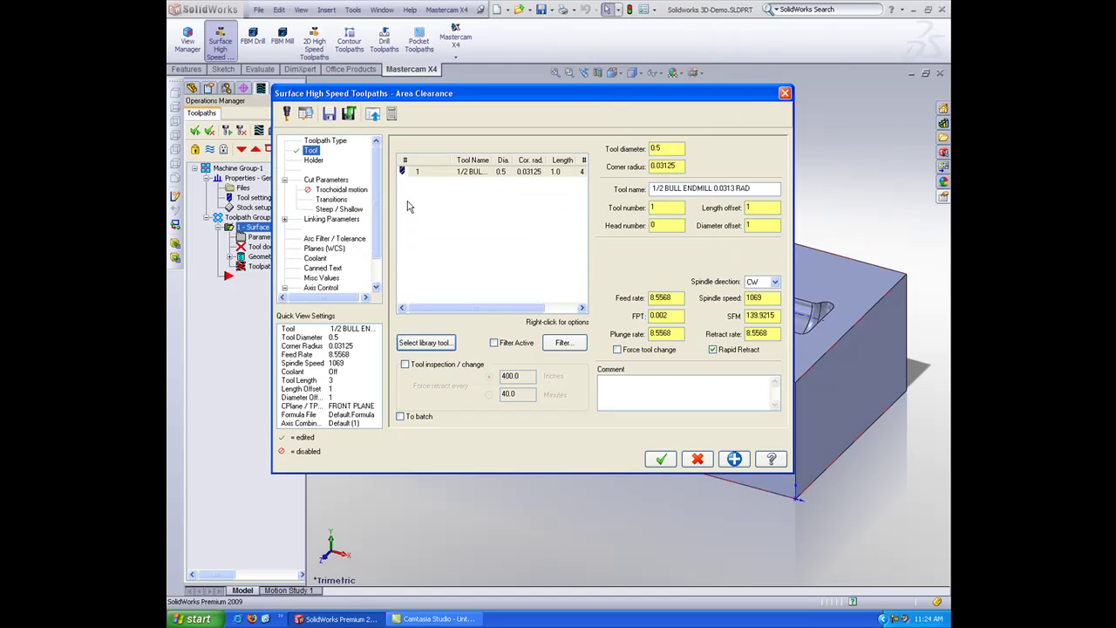
Step: Change the stepdown, leave 0.025 stock on walls, and enable trochoidal motion
left_click(324, 180)
double_click(516, 183)
key("BackSpace")
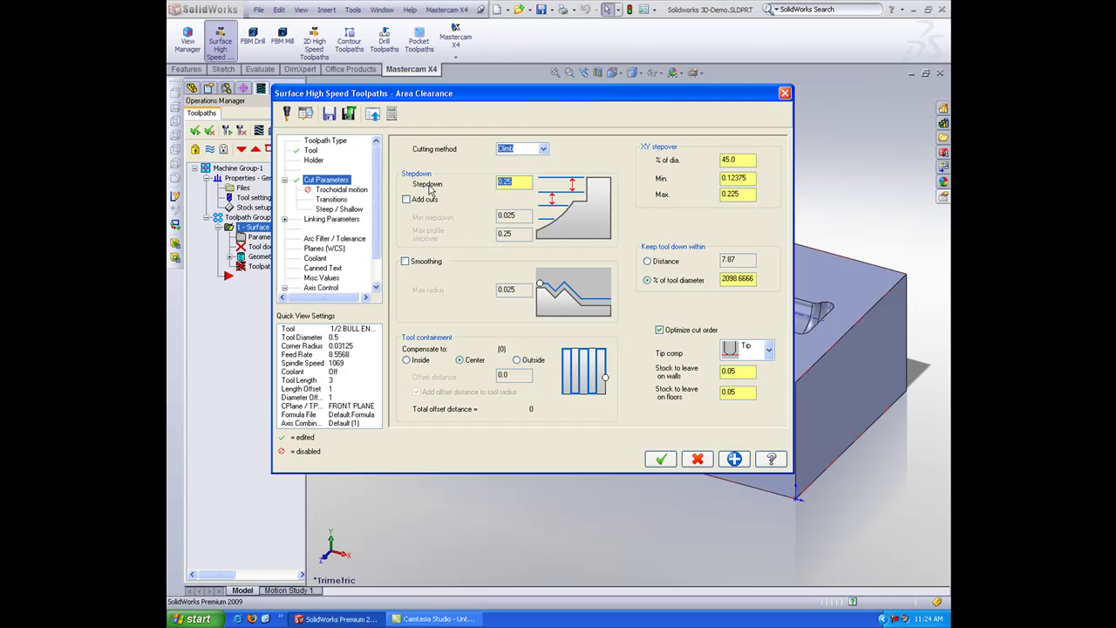
double_click(730, 371)
type("5")
key("Return")
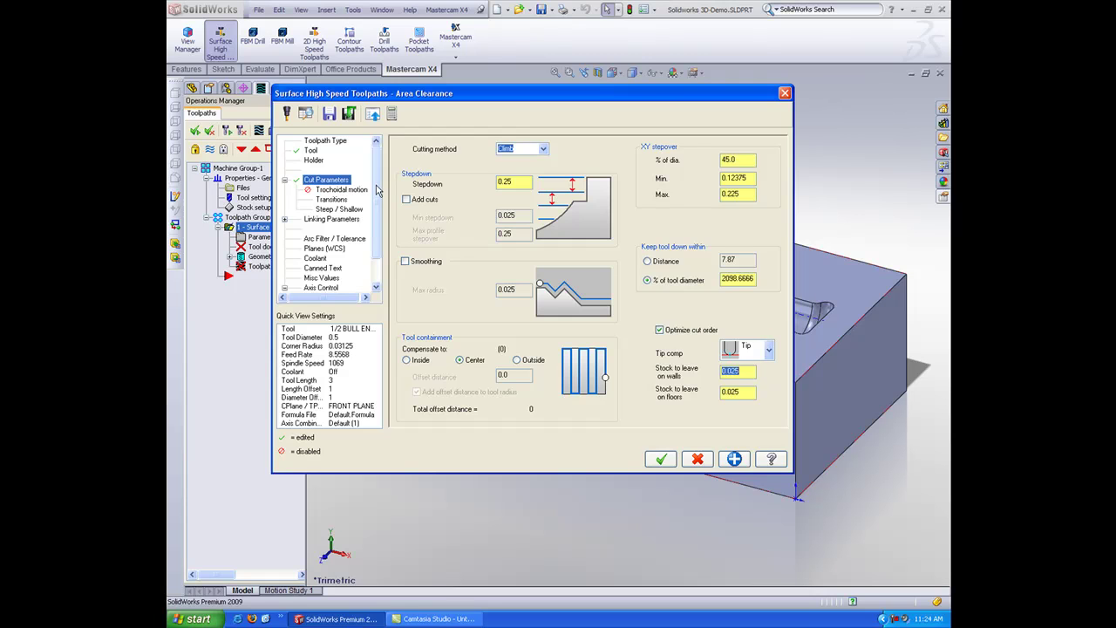
left_click(348, 190)
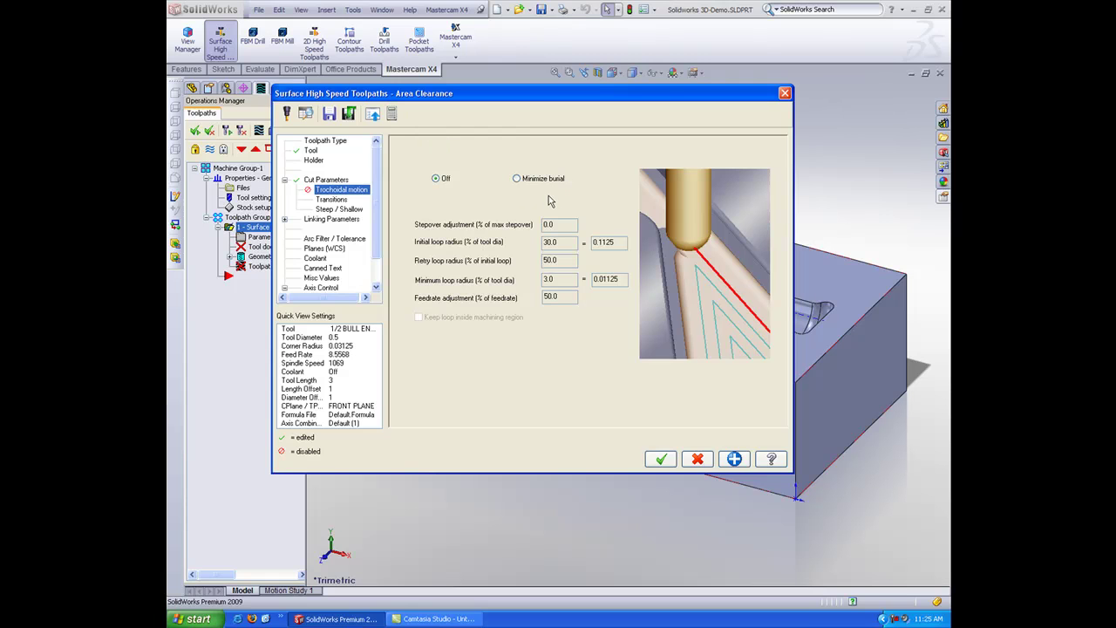
left_click(546, 184)
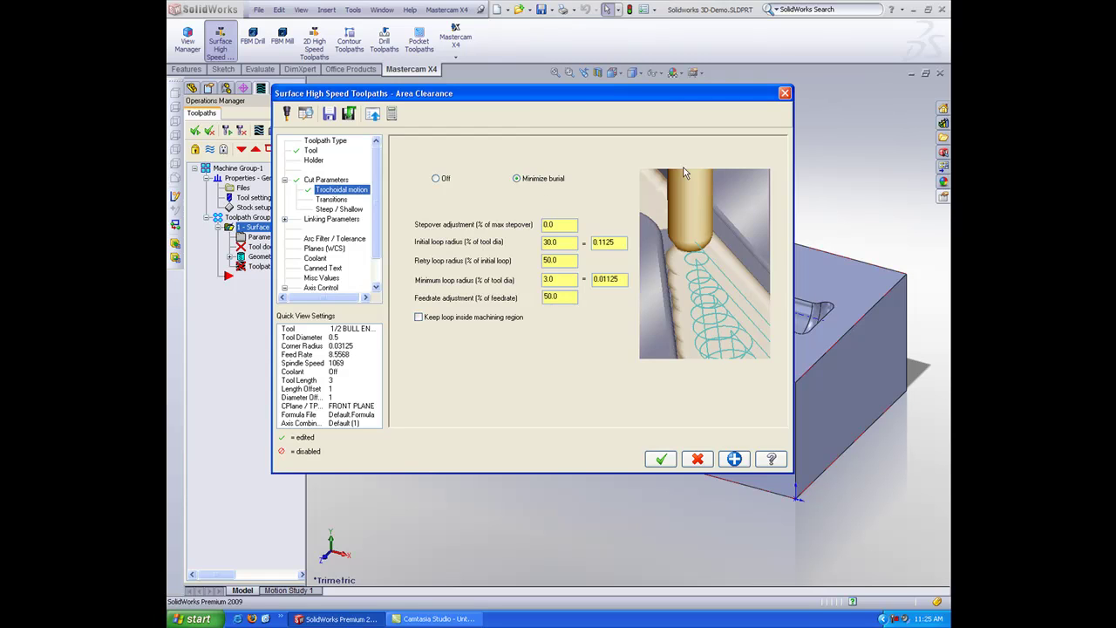
Step: Review Steep/Shallow and Arc Filter/Tolerance pages, adjust total tolerance, and accept the toolpath
left_click(340, 200)
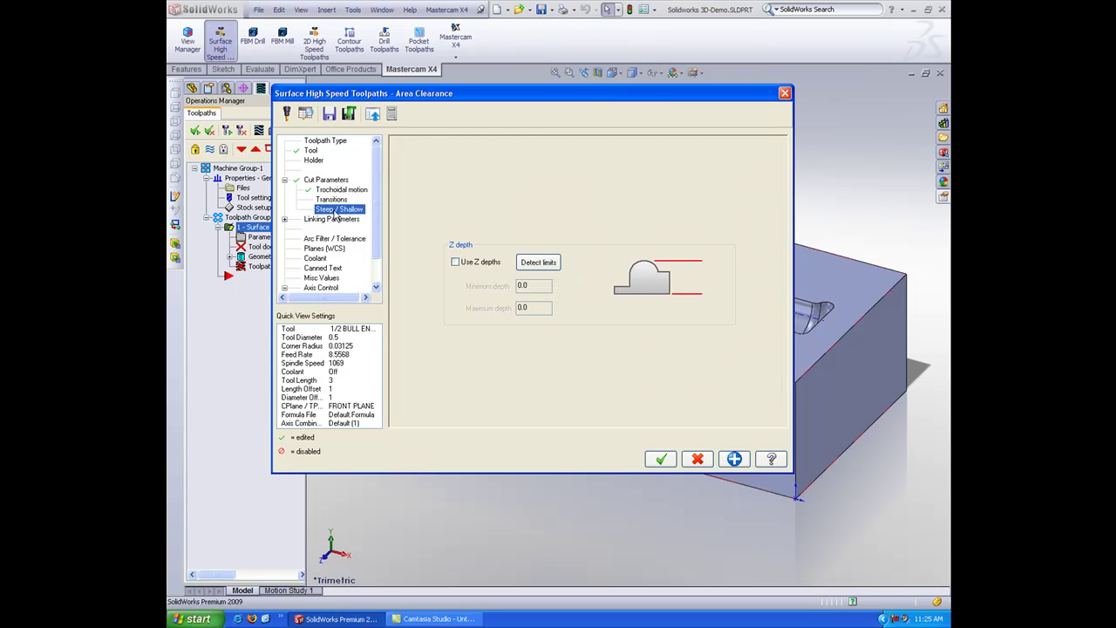
left_click(352, 223)
left_click(349, 238)
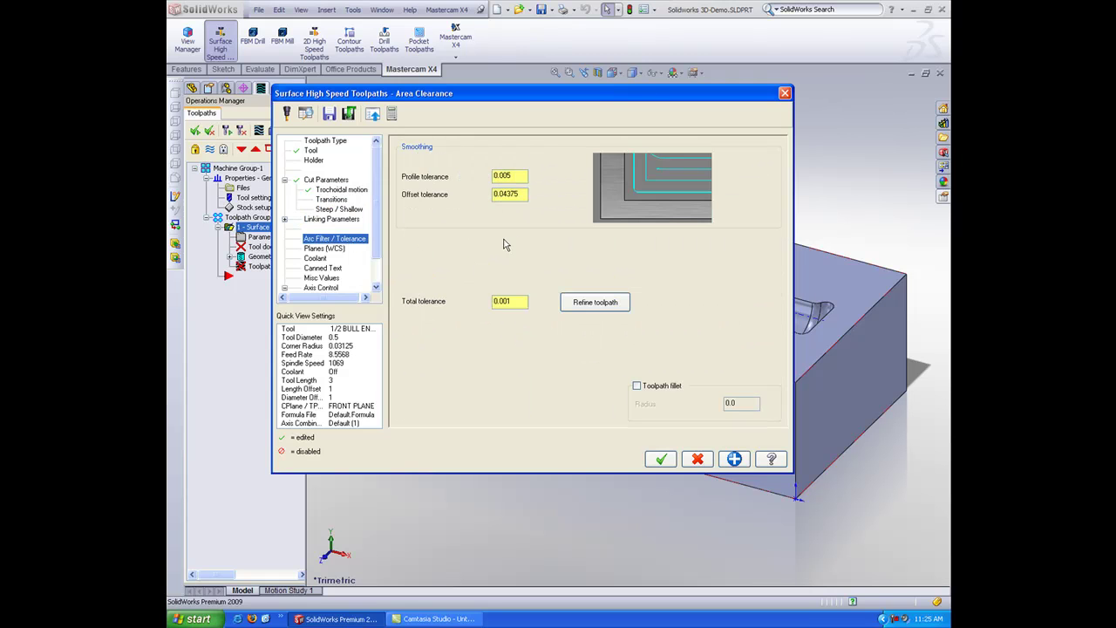
left_click_drag(503, 301, 603, 307)
left_click(661, 458)
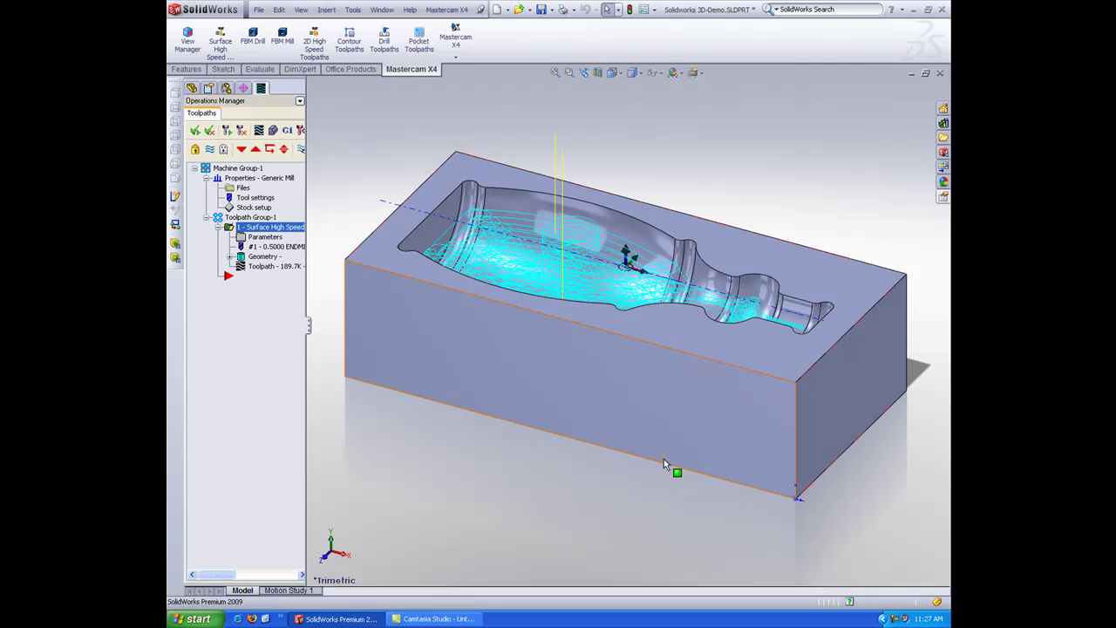
Step: Orbit the view to inspect the roughing passes filling the bottle cavity
mouse_move(591, 216)
middle_mouse_down()
mouse_move(657, 223)
mouse_move(645, 214)
middle_mouse_up()
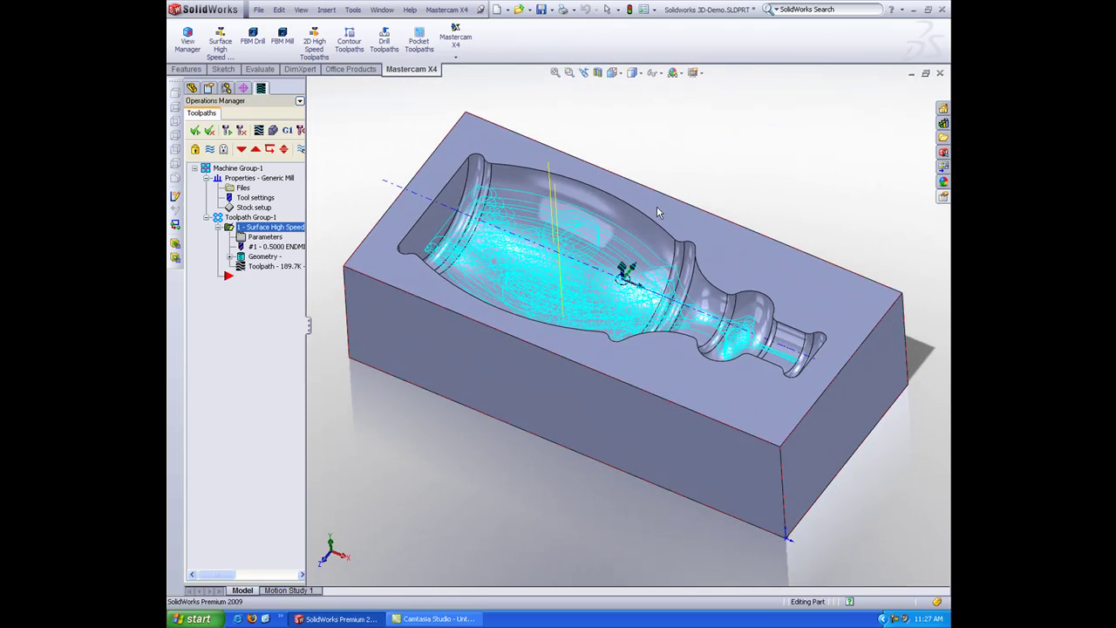
left_click(273, 130)
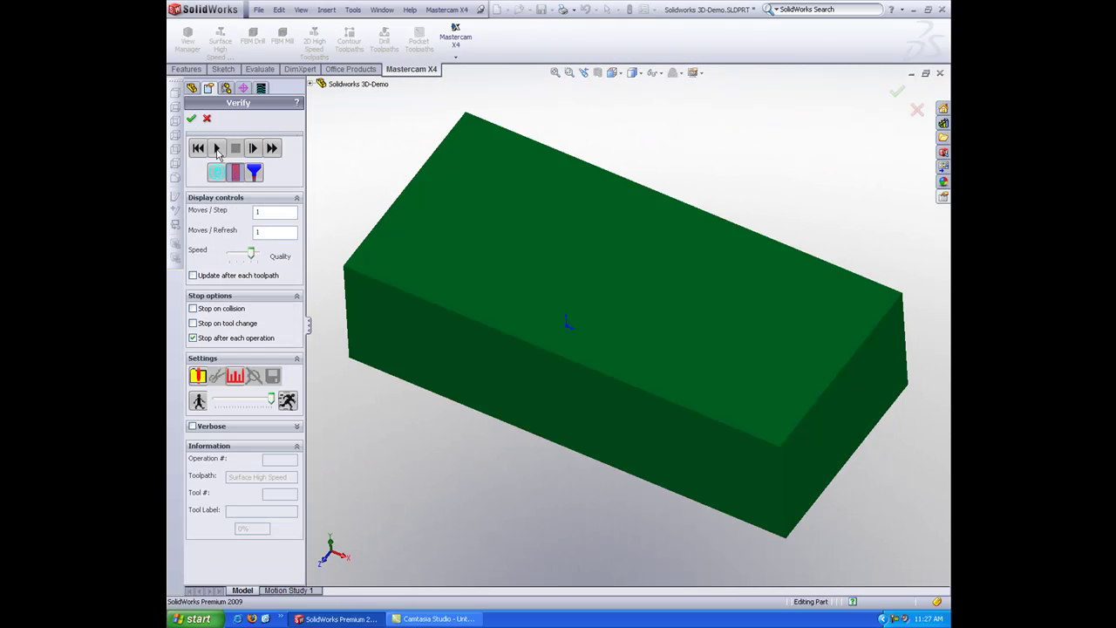
left_click(218, 150)
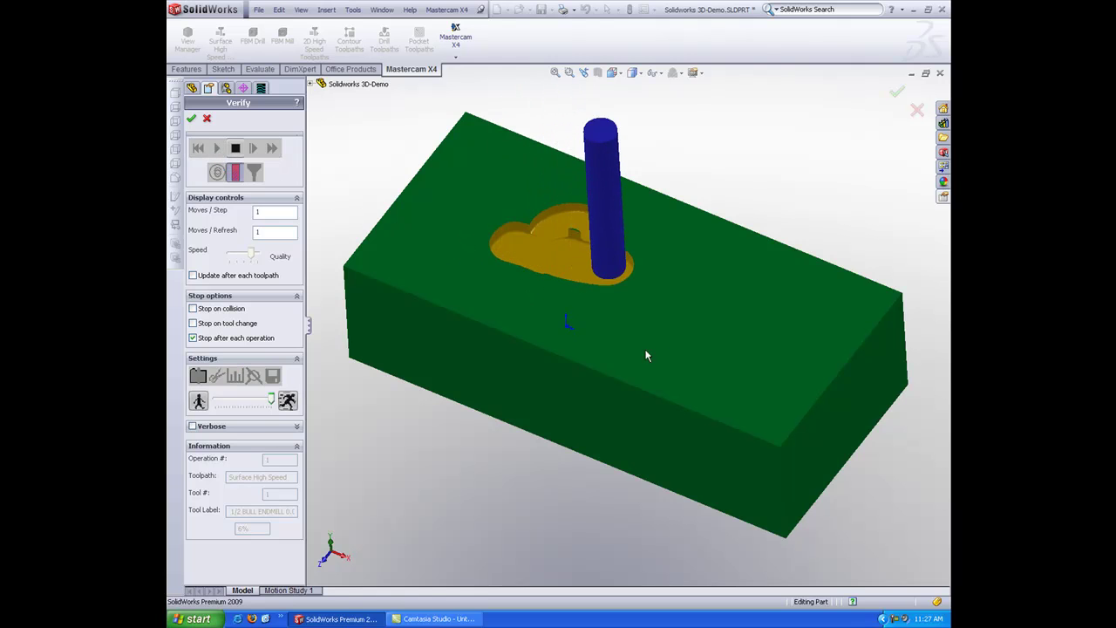
mouse_move(646, 358)
middle_mouse_down()
mouse_move(672, 312)
mouse_move(654, 353)
middle_mouse_up()
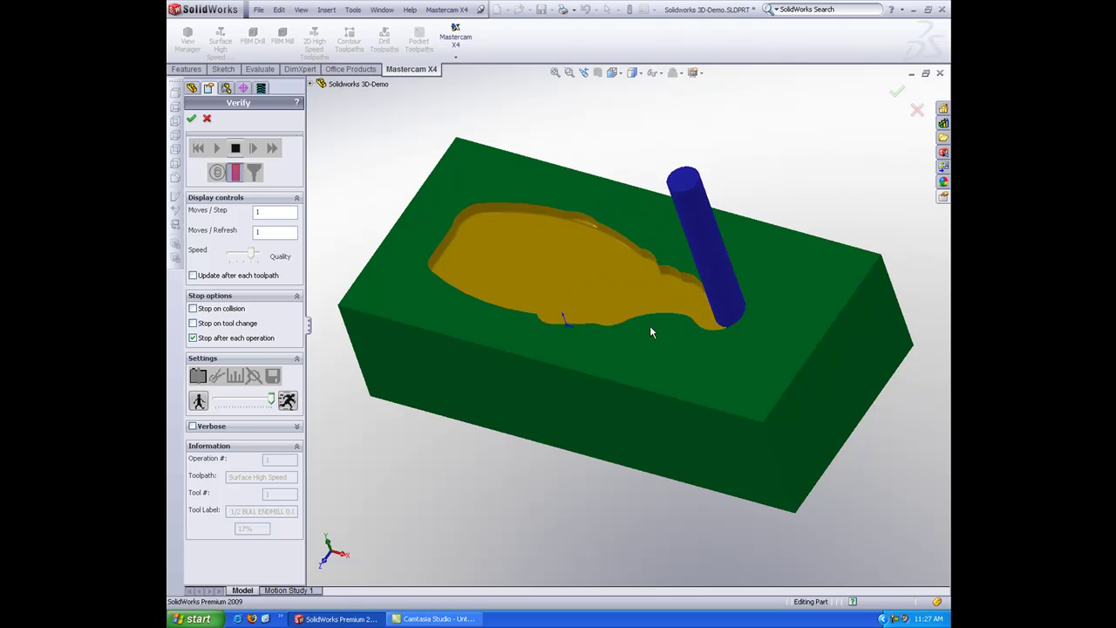
left_click(191, 121)
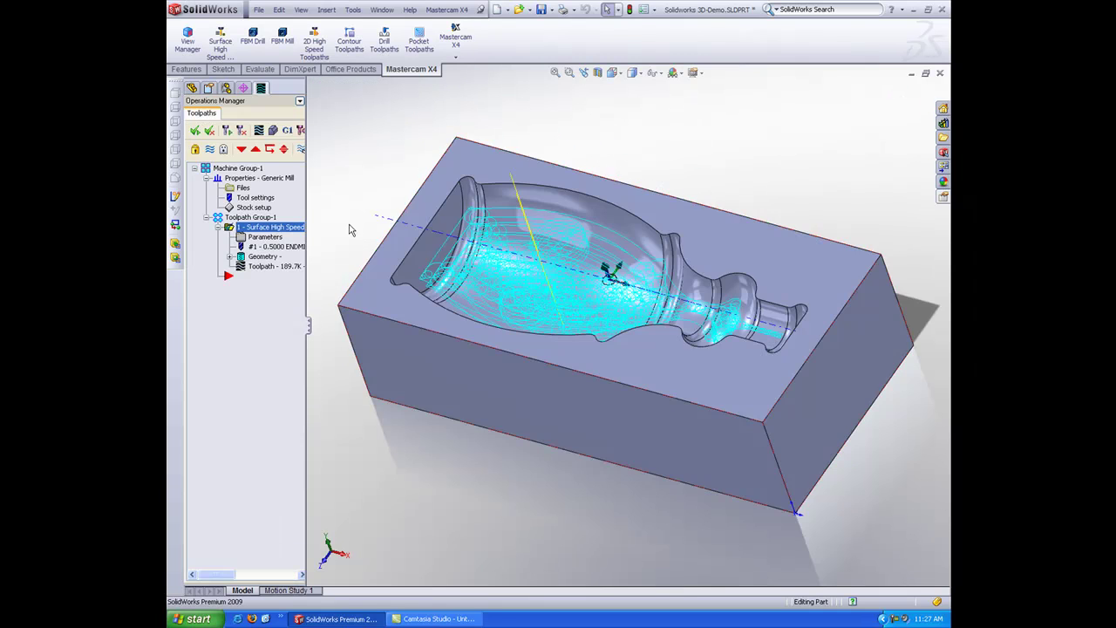
mouse_move(558, 279)
middle_mouse_down()
mouse_move(504, 244)
mouse_move(586, 266)
middle_mouse_up()
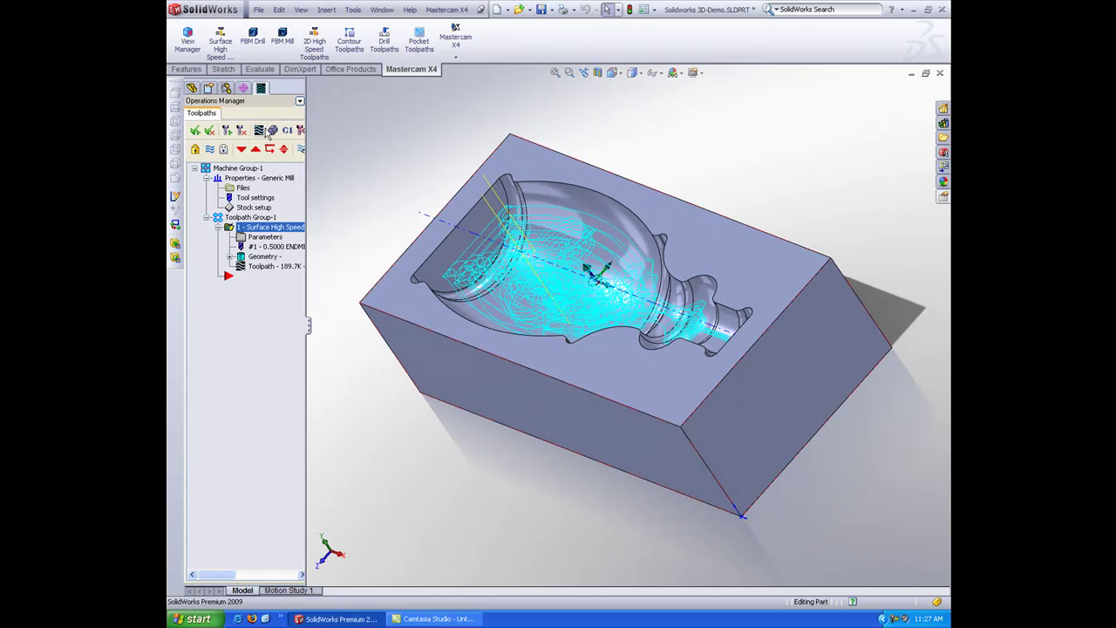
left_click(273, 131)
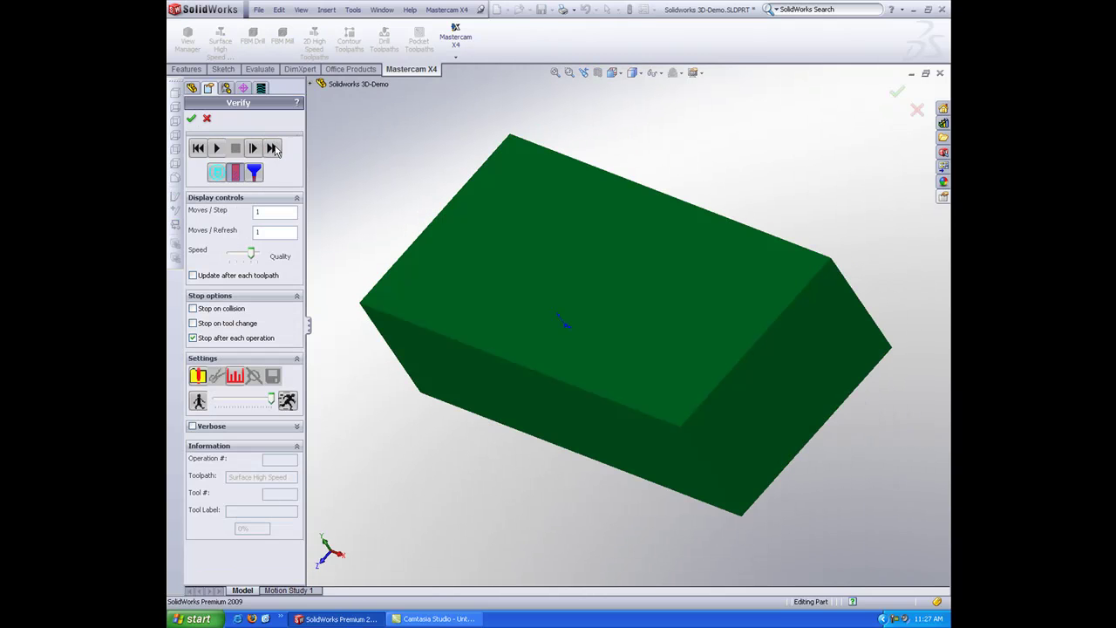
left_click(272, 149)
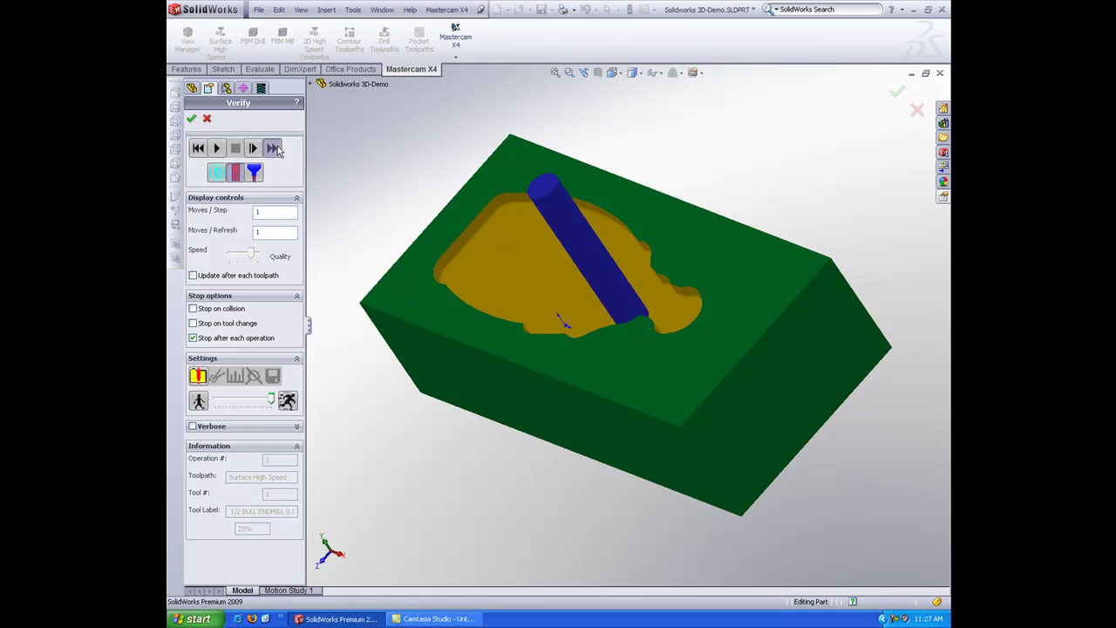
left_click(276, 149)
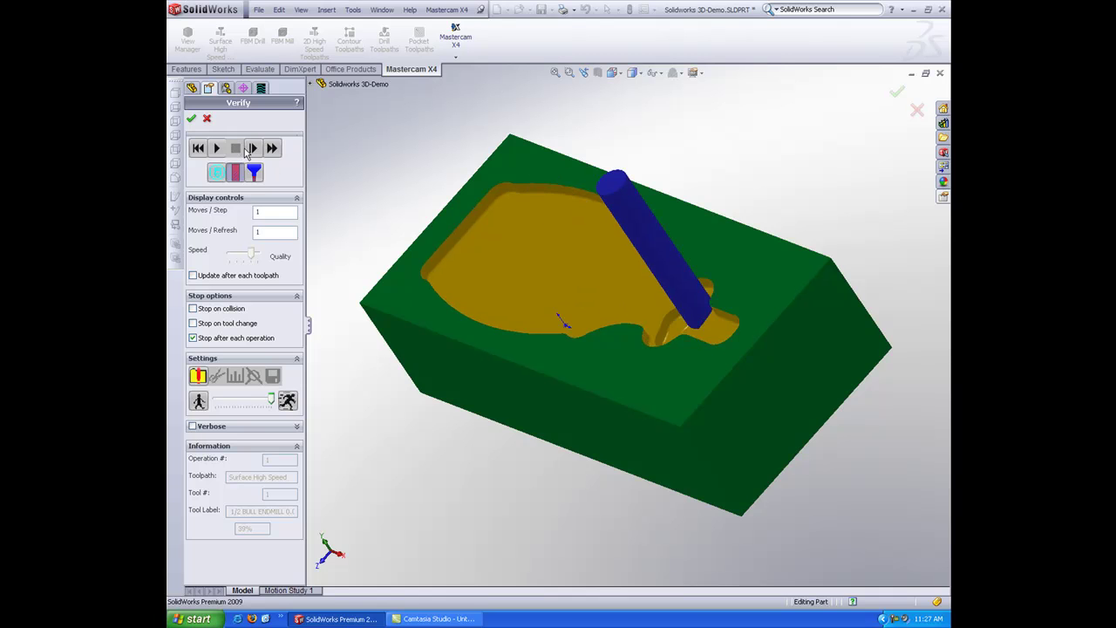
left_click(271, 149)
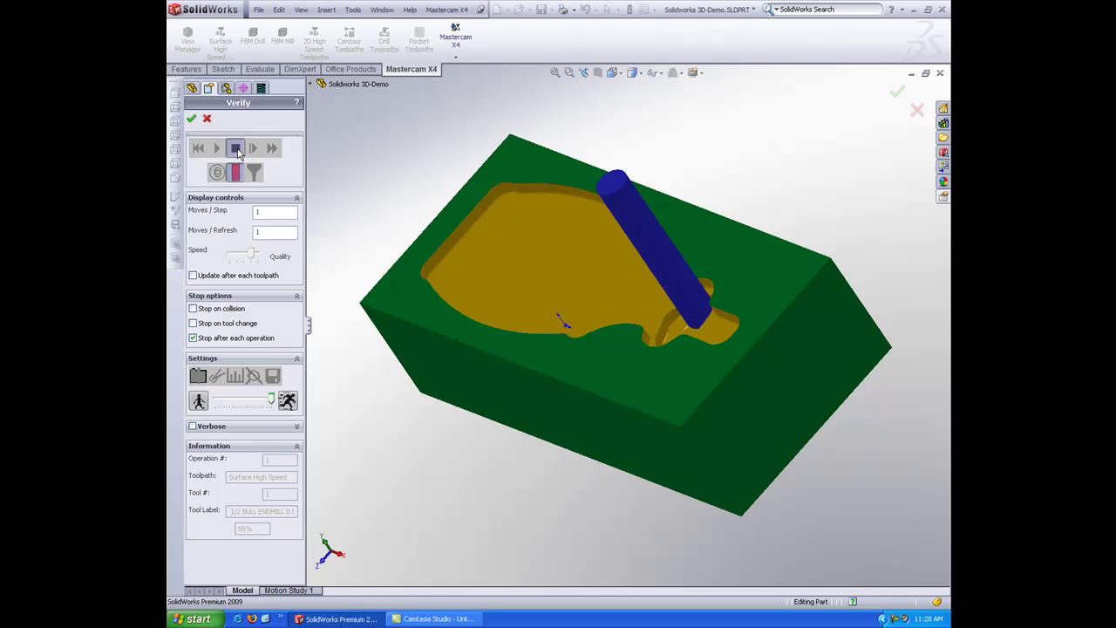
mouse_move(405, 225)
middle_mouse_down()
mouse_move(487, 219)
mouse_move(474, 252)
mouse_move(442, 277)
mouse_move(187, 75)
middle_mouse_up()
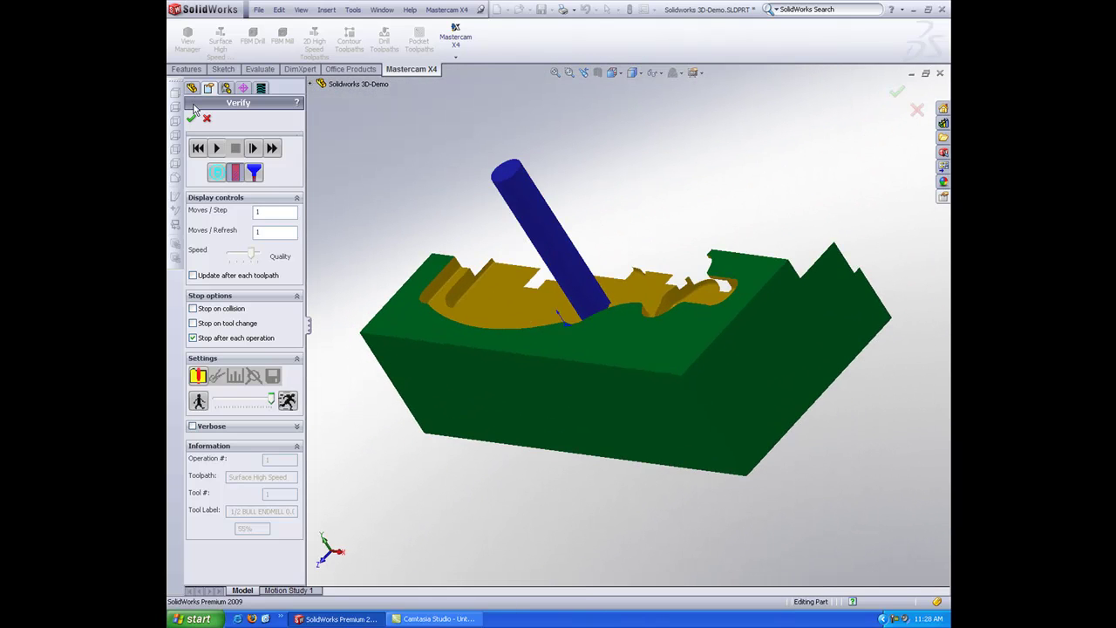
left_click(191, 118)
Step: Return to trimetric view and start a Rest Roughing Surface High Speed toolpath
key("space")
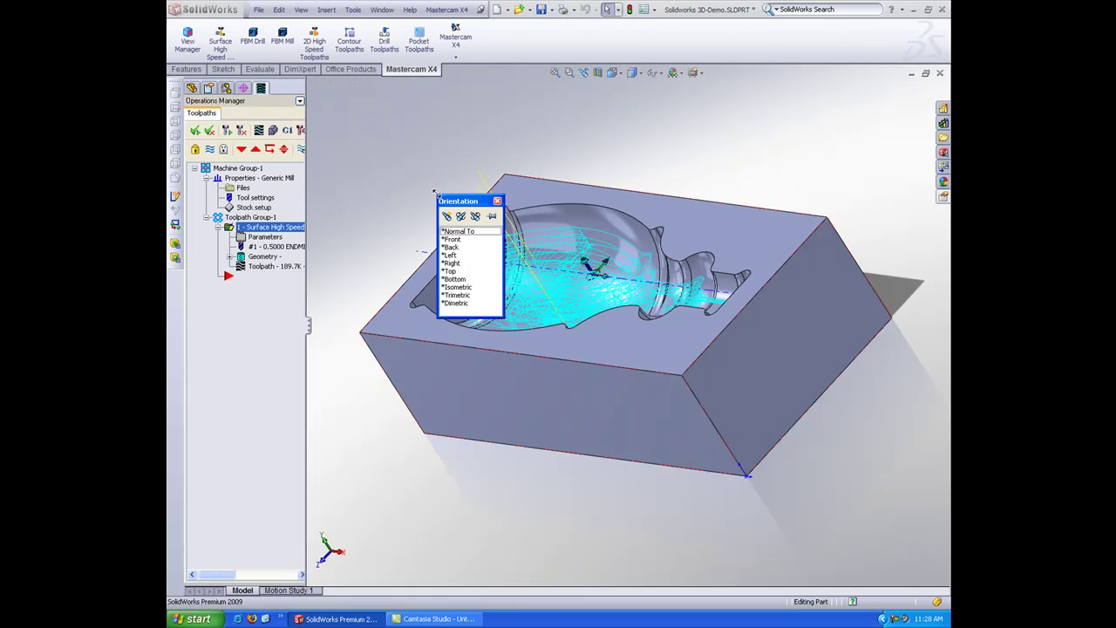
left_click(468, 296)
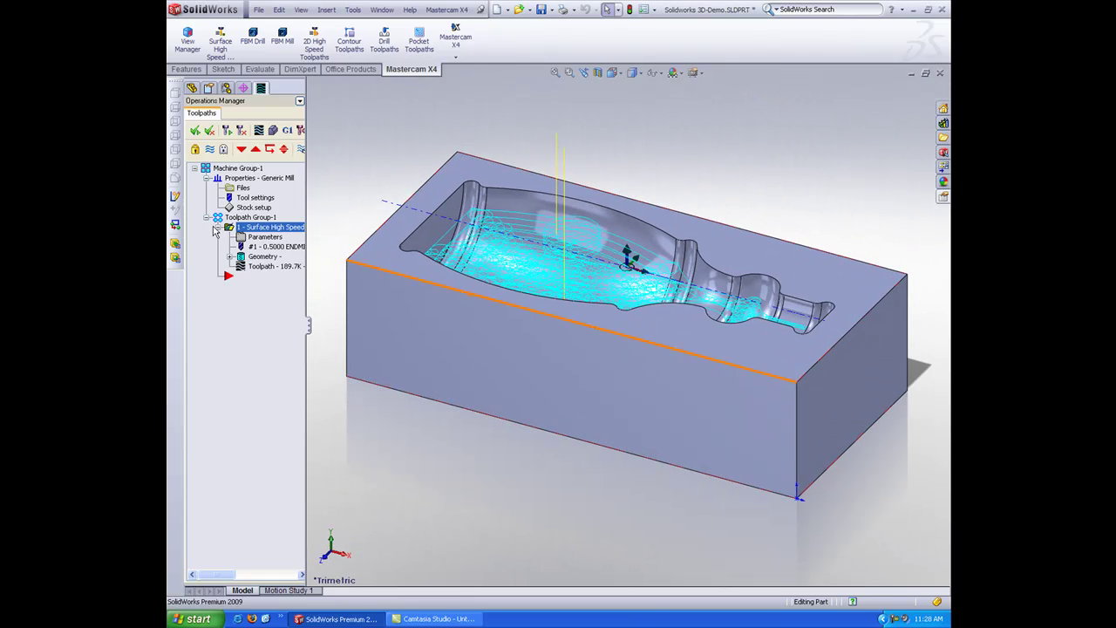
left_click(221, 43)
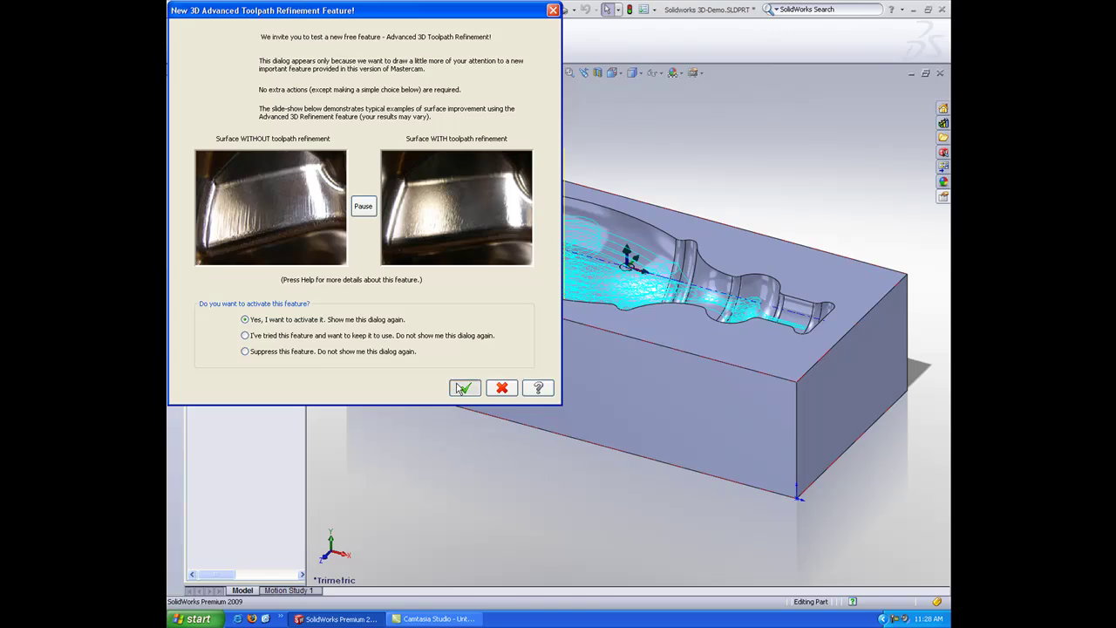
left_click(461, 388)
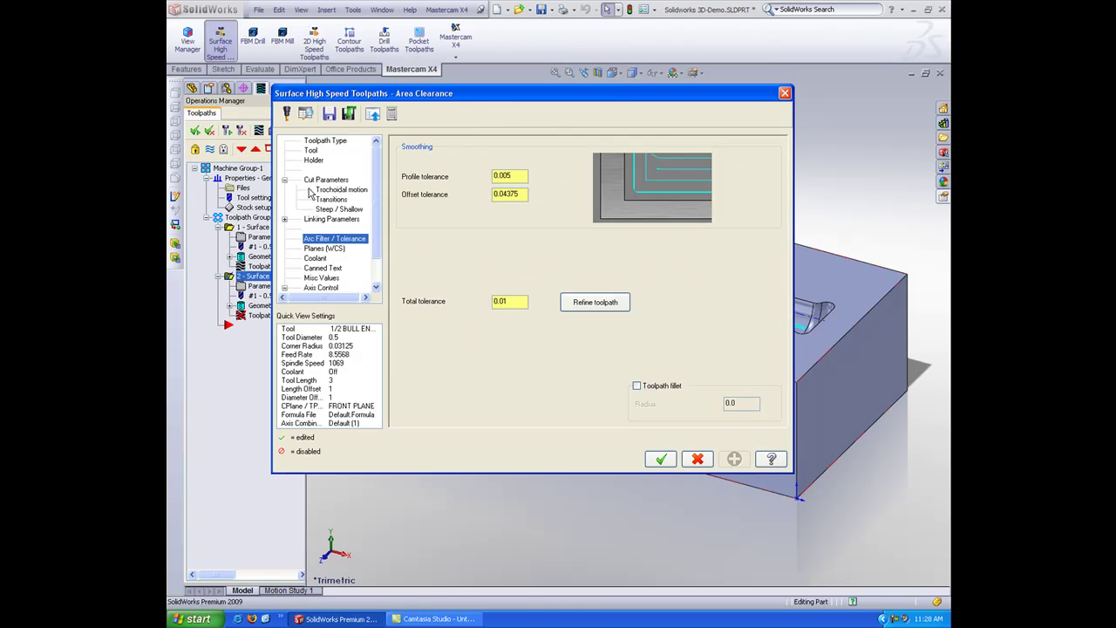
left_click(327, 146)
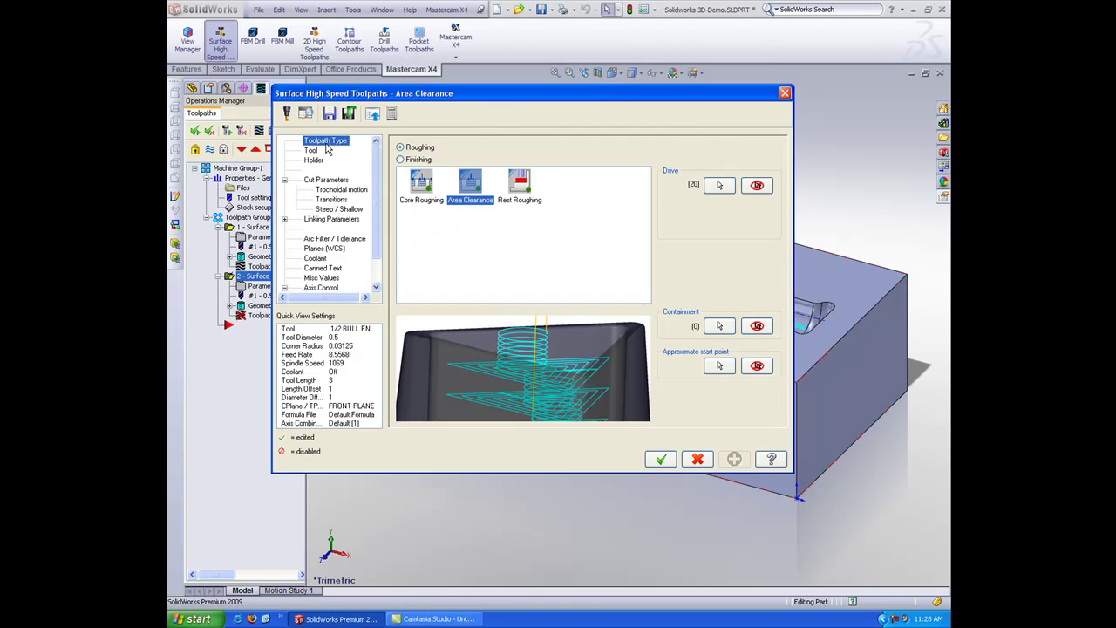
left_click(539, 199)
Step: Choose the 3/8 BALL ENDMILL from the tool library as the rest roughing tool
left_click(312, 151)
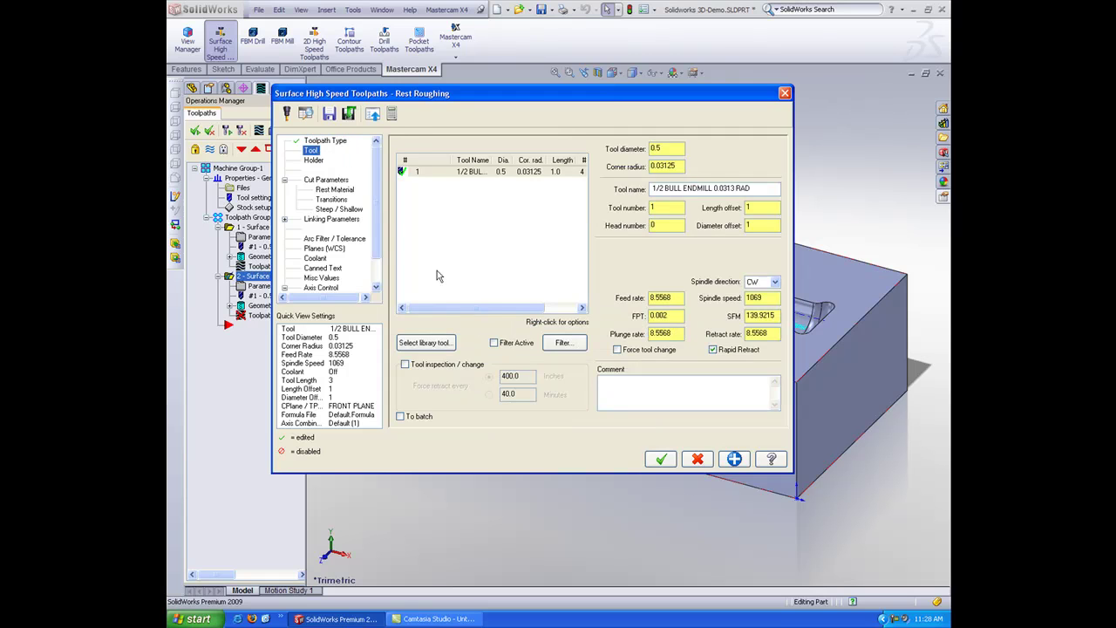
left_click(425, 342)
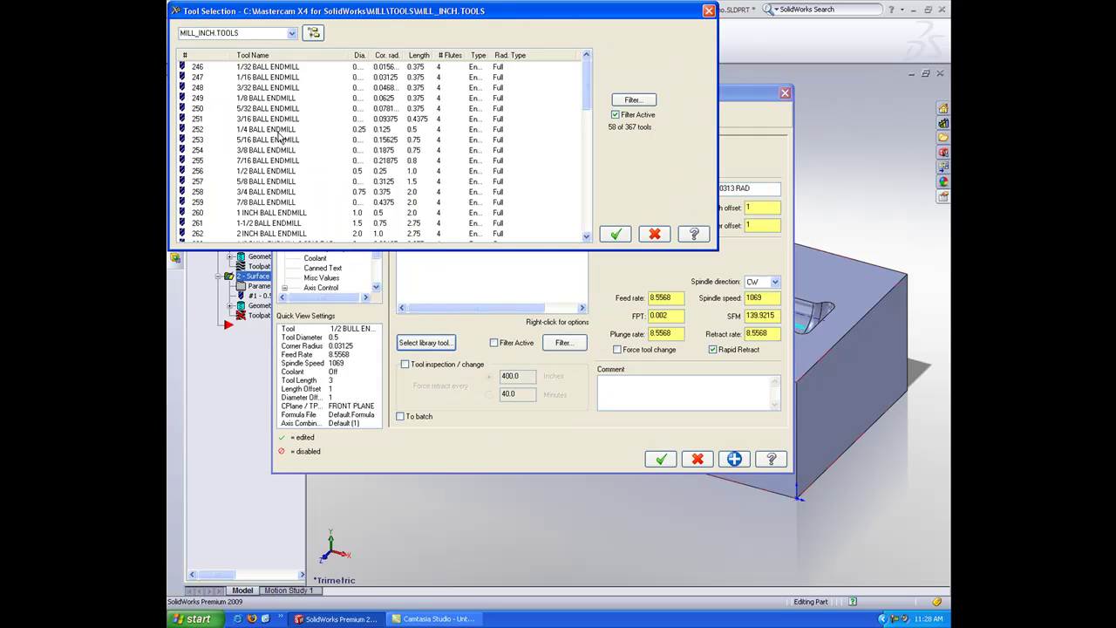
left_click(275, 152)
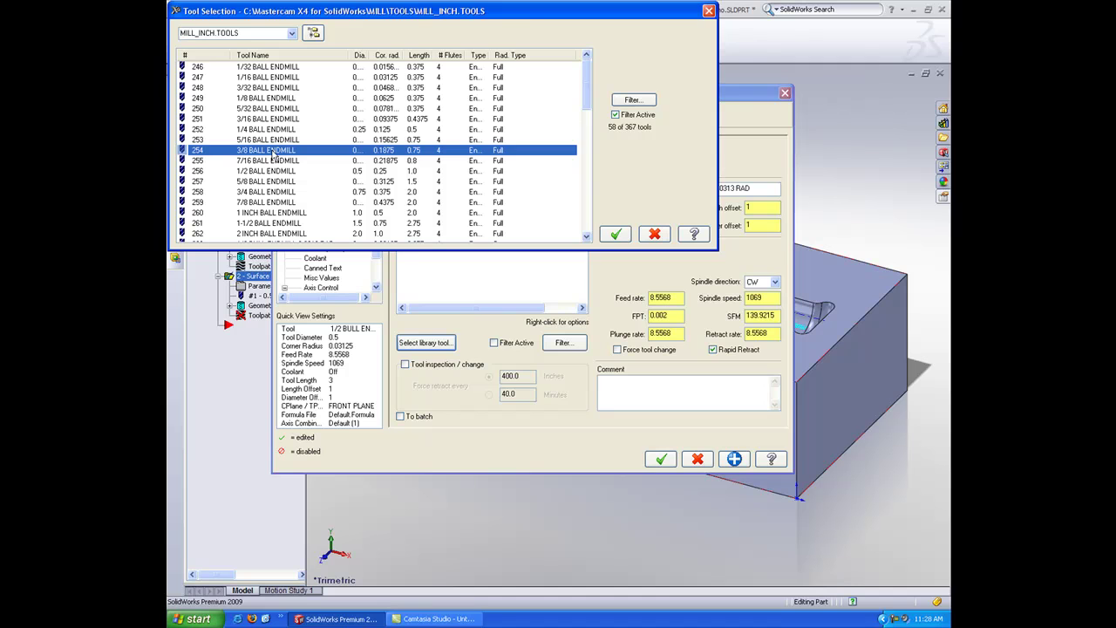
double_click(275, 152)
Step: Set stepdown to 0.062 and stock to leave on walls and floors to 0.01
left_click(324, 180)
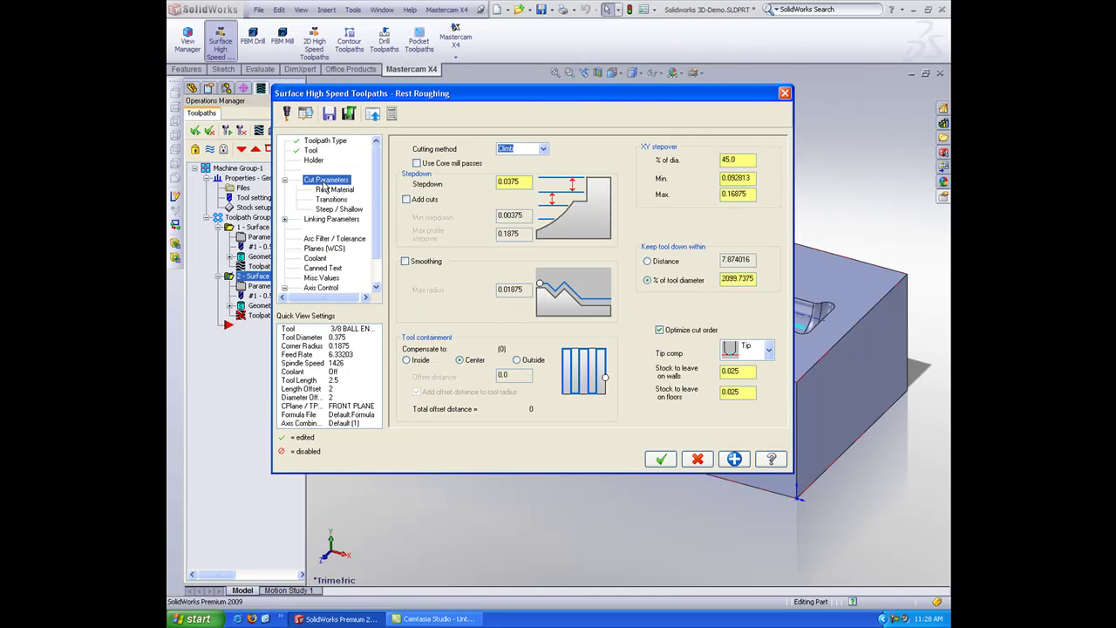
left_click_drag(507, 181, 674, 236)
key("Return")
double_click(745, 375)
type("010")
key("Return")
Step: Compute rest material from all previous operations and accept the Rest Roughing toolpath
left_click(335, 190)
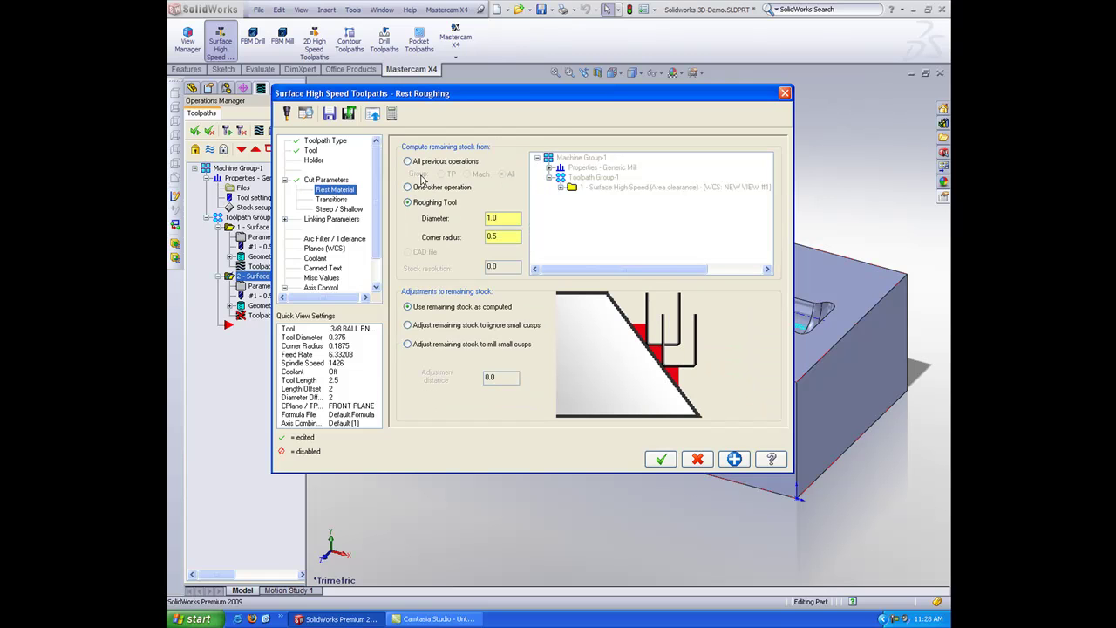
left_click(437, 168)
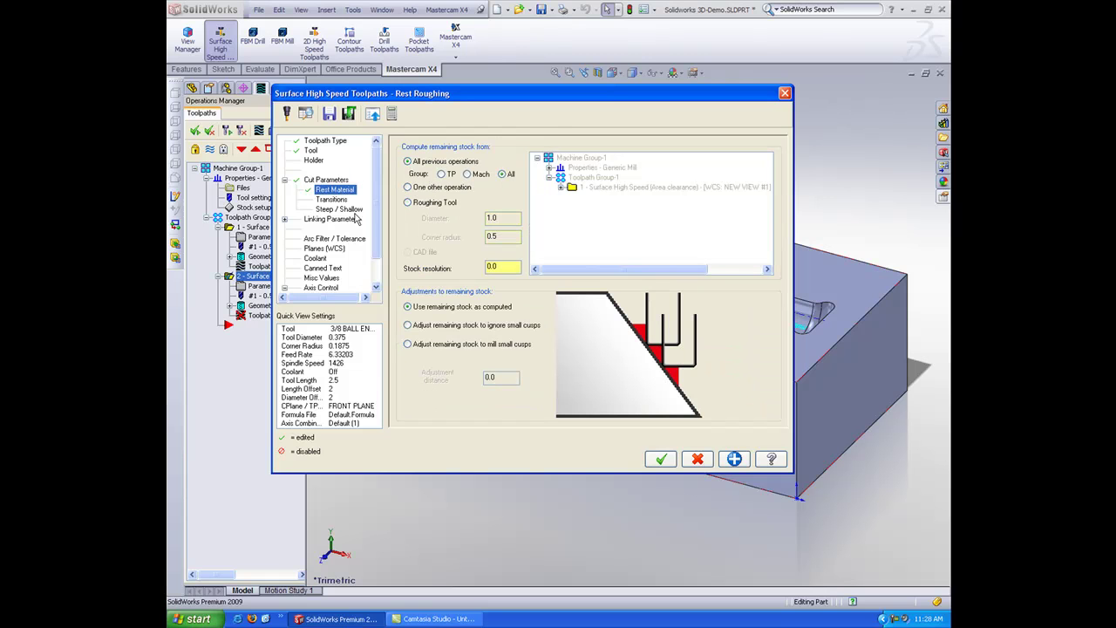
left_click(337, 240)
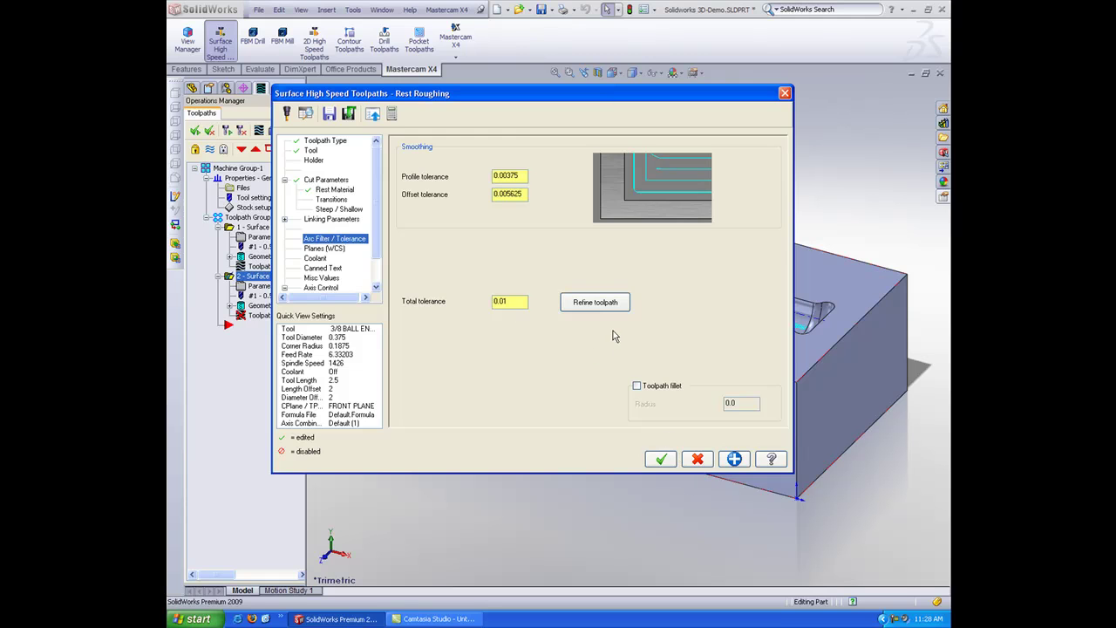
left_click(661, 457)
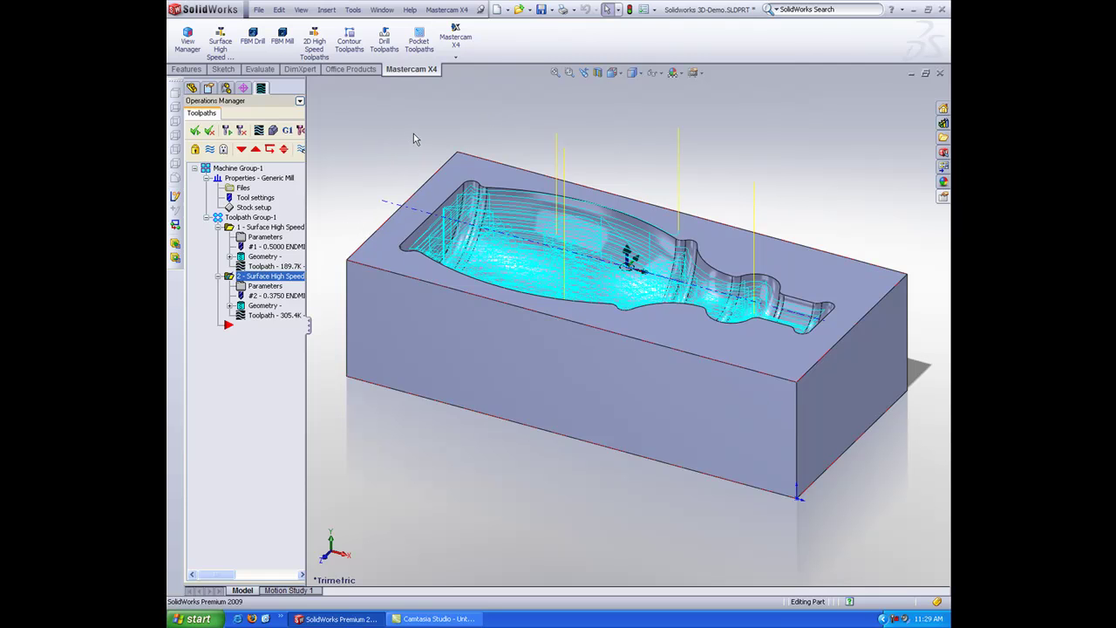
Step: Inspect the generated rest toolpath in the bottle cavity, then close the part document
mouse_move(414, 139)
middle_mouse_down()
mouse_move(411, 162)
mouse_move(386, 174)
middle_mouse_up()
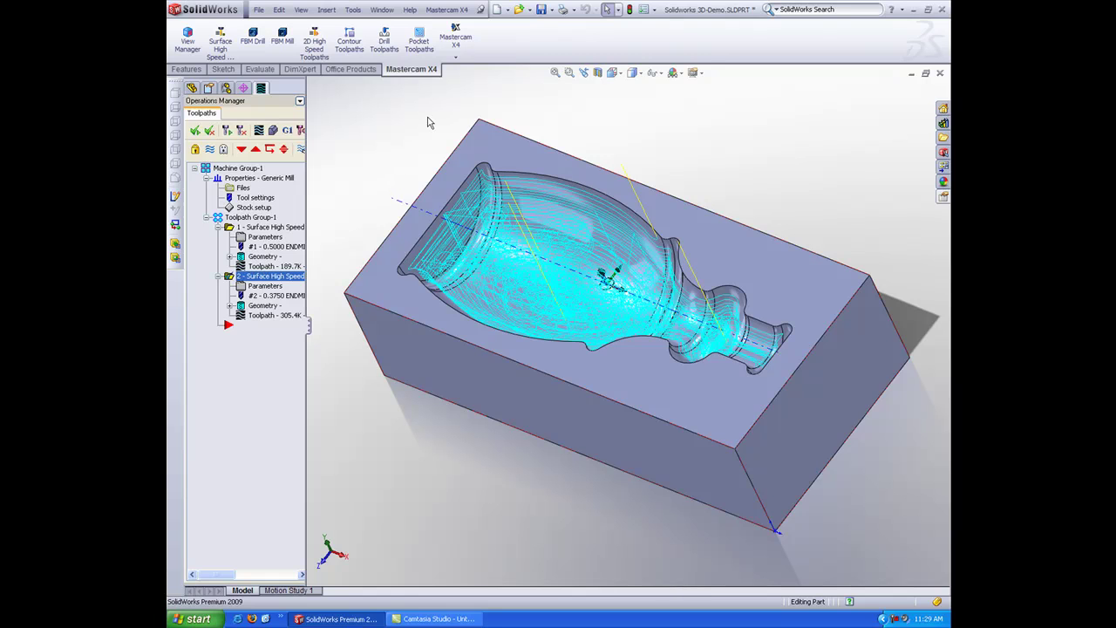
left_click(940, 72)
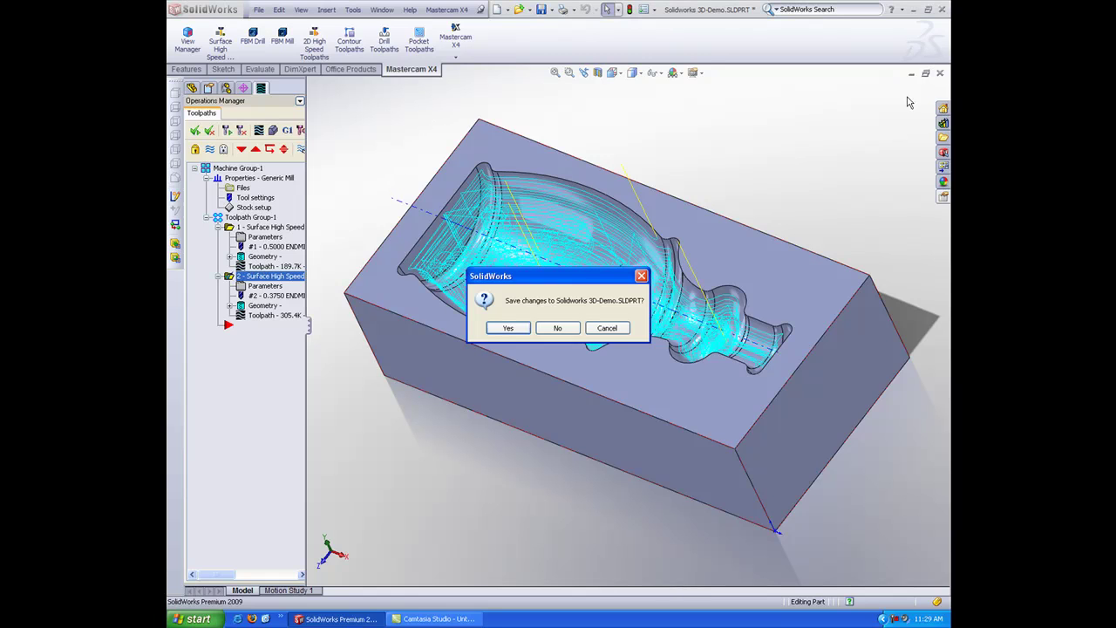
Step: Discard the part's changes and list the three Surface High Speed operations
left_click(557, 328)
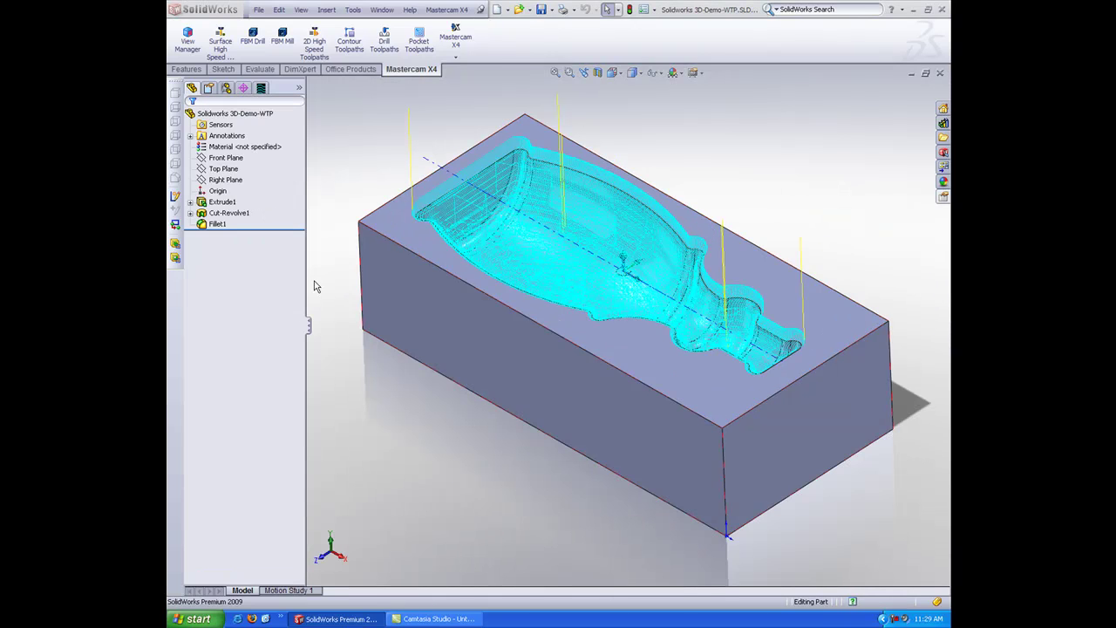
left_click(261, 89)
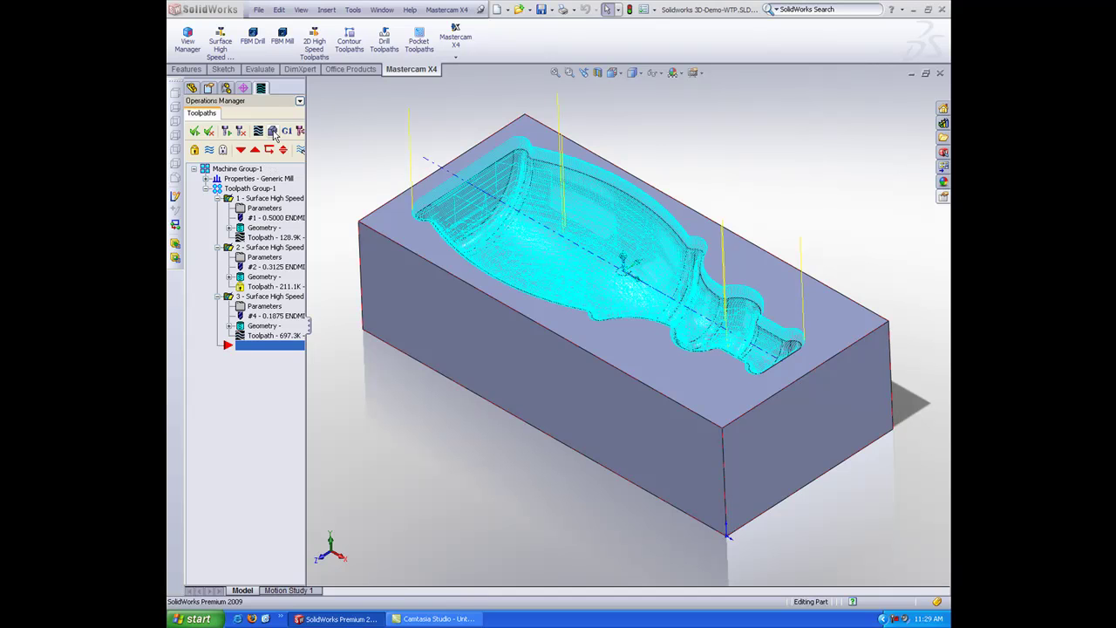
Step: Start Verify and set tool #2's cut stock colour to peach (colour 53)
left_click(273, 132)
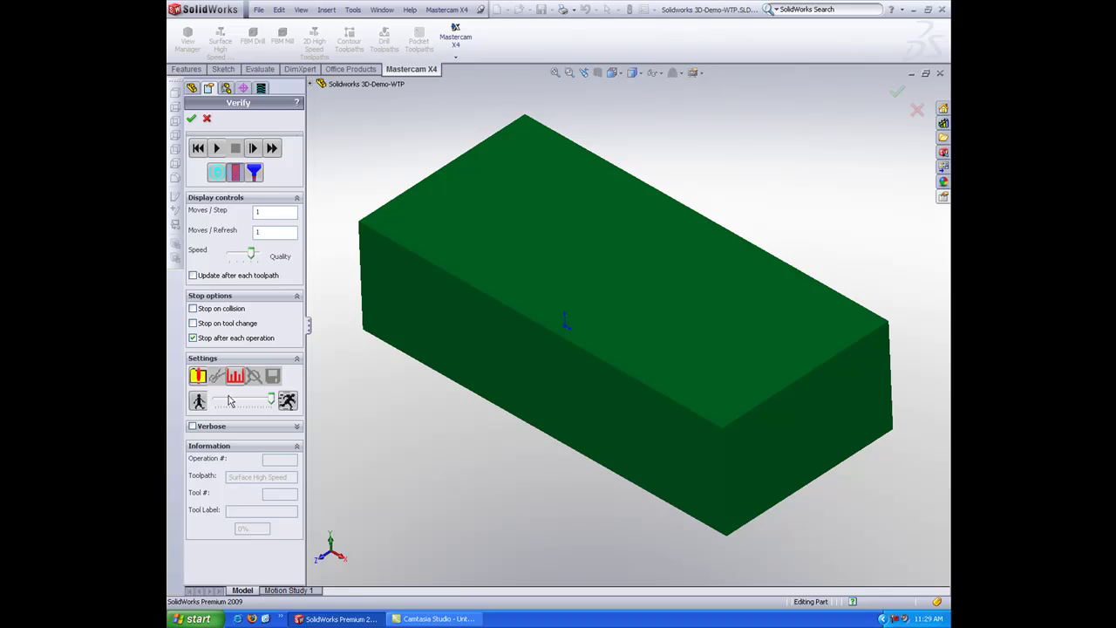
left_click(201, 376)
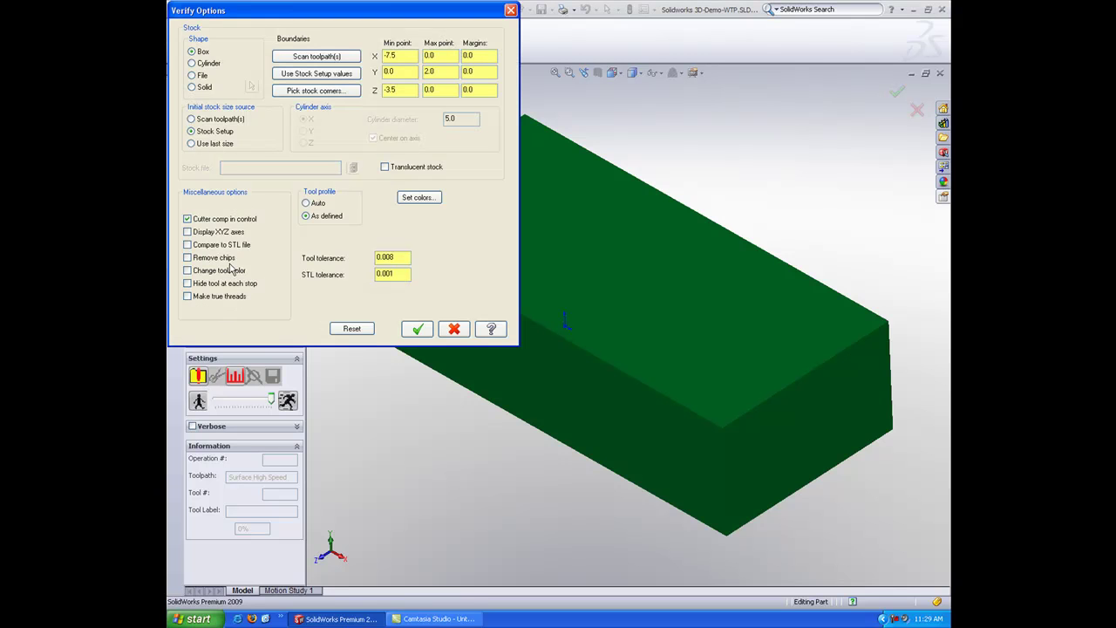
left_click(418, 197)
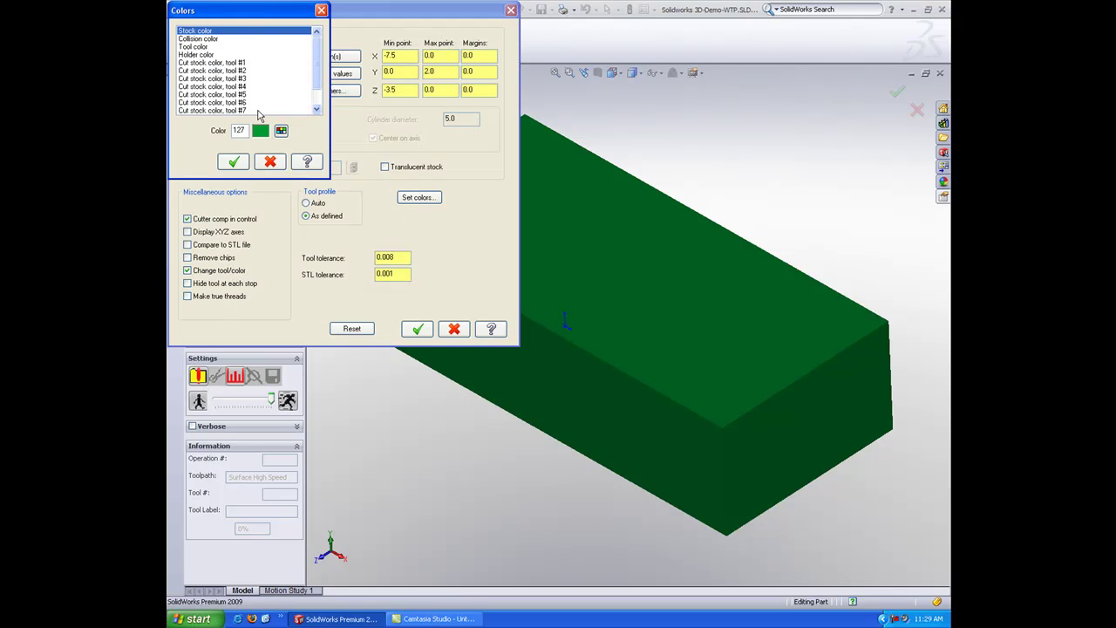
left_click(242, 71)
left_click(281, 131)
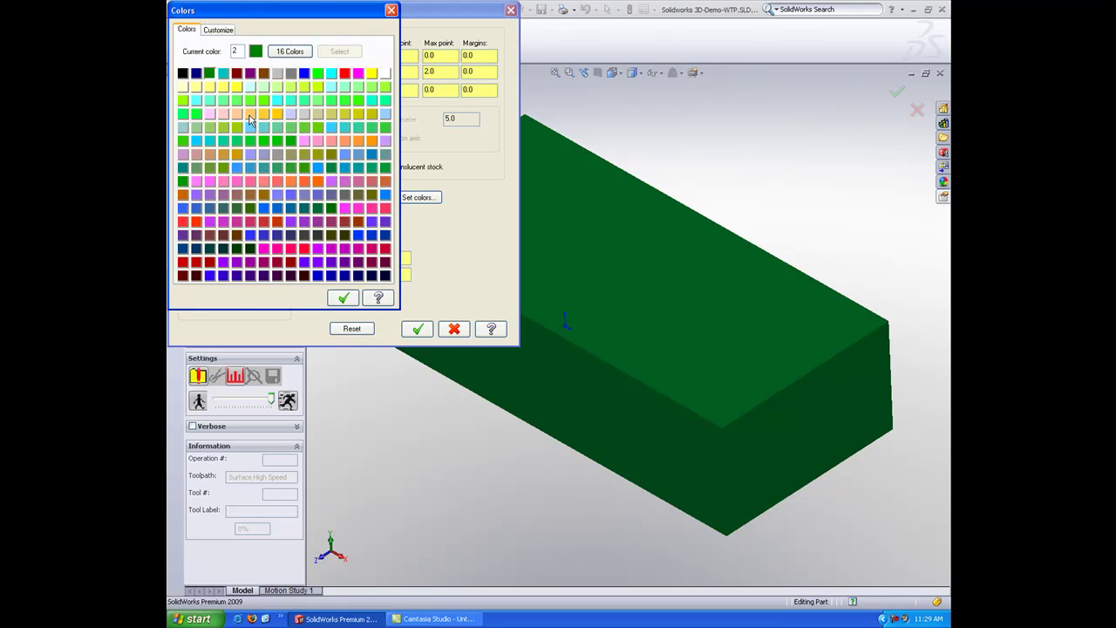
double_click(248, 119)
left_click(233, 161)
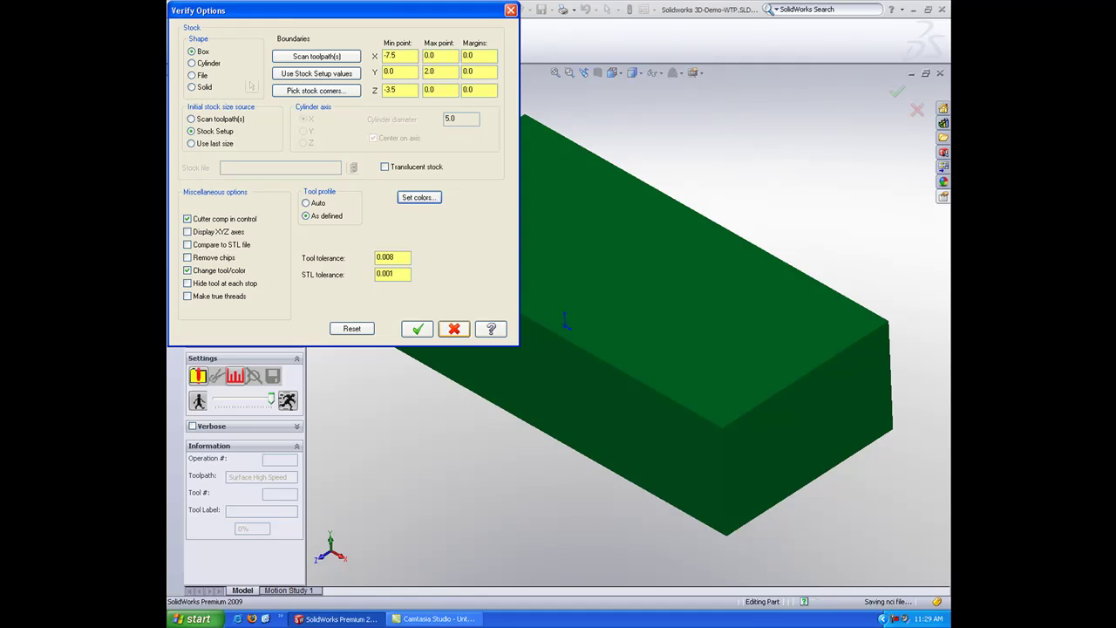
left_click(413, 330)
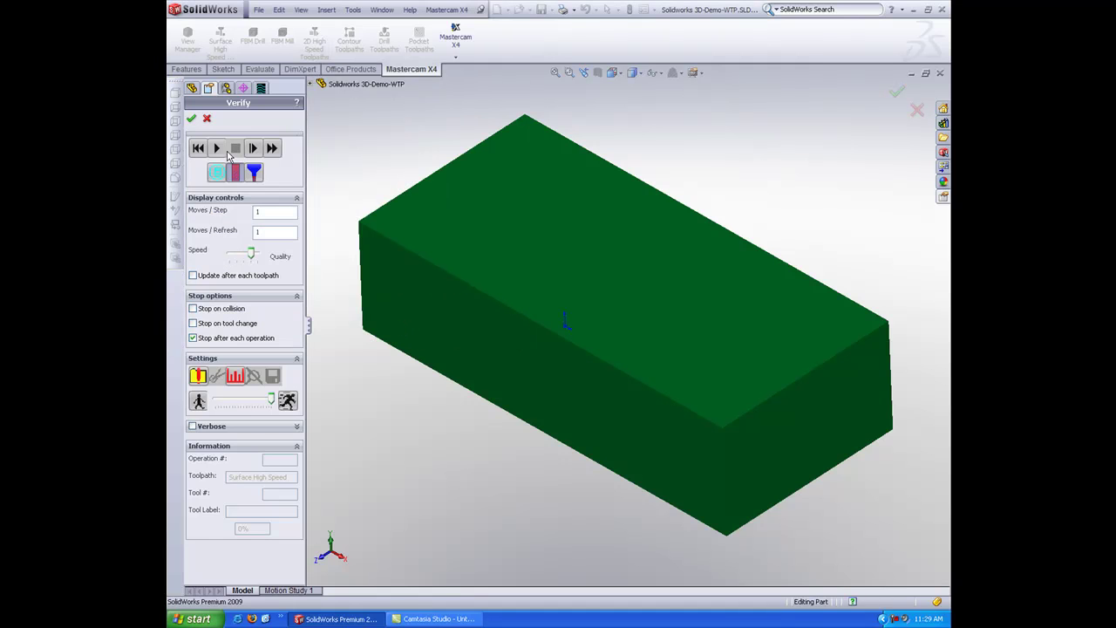
Step: Simulate all three operations through to 100% on the green stock
left_click(218, 149)
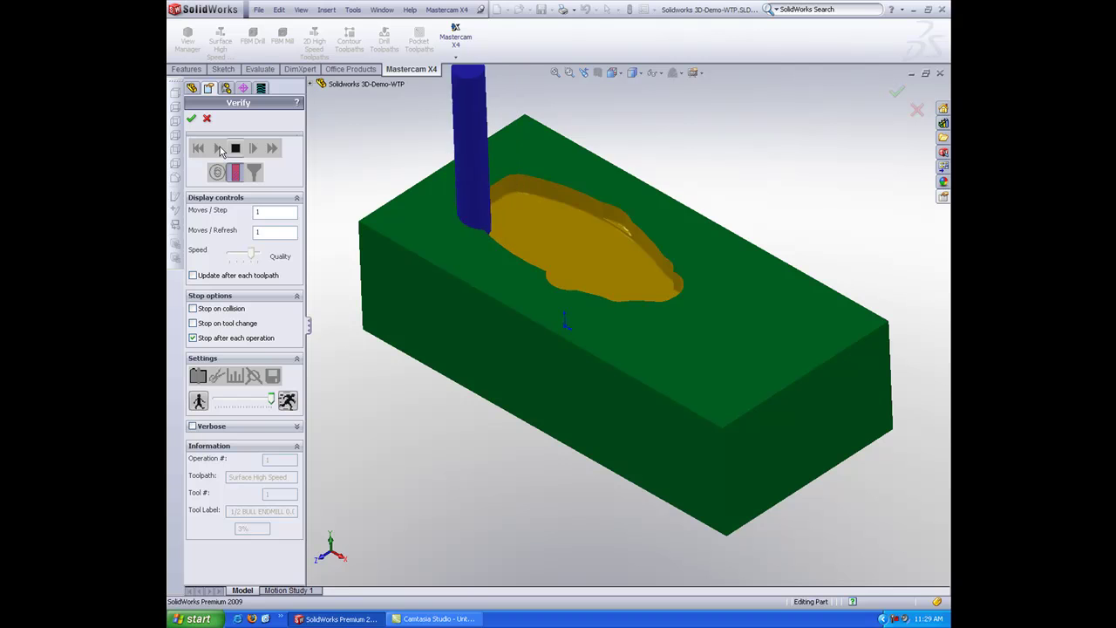
left_click(219, 149)
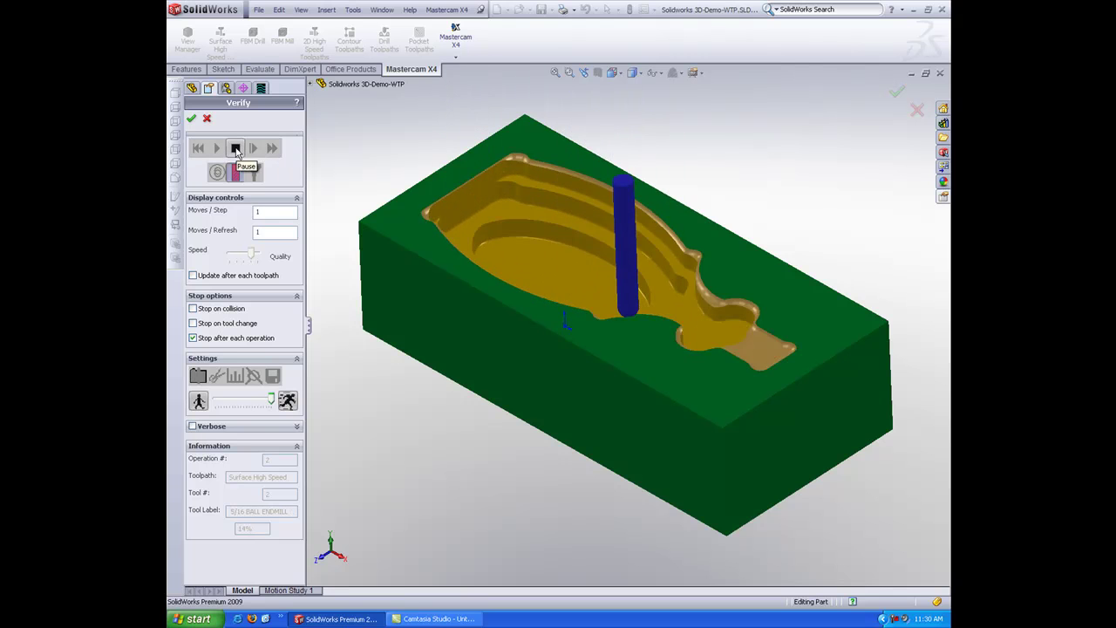
left_click(235, 151)
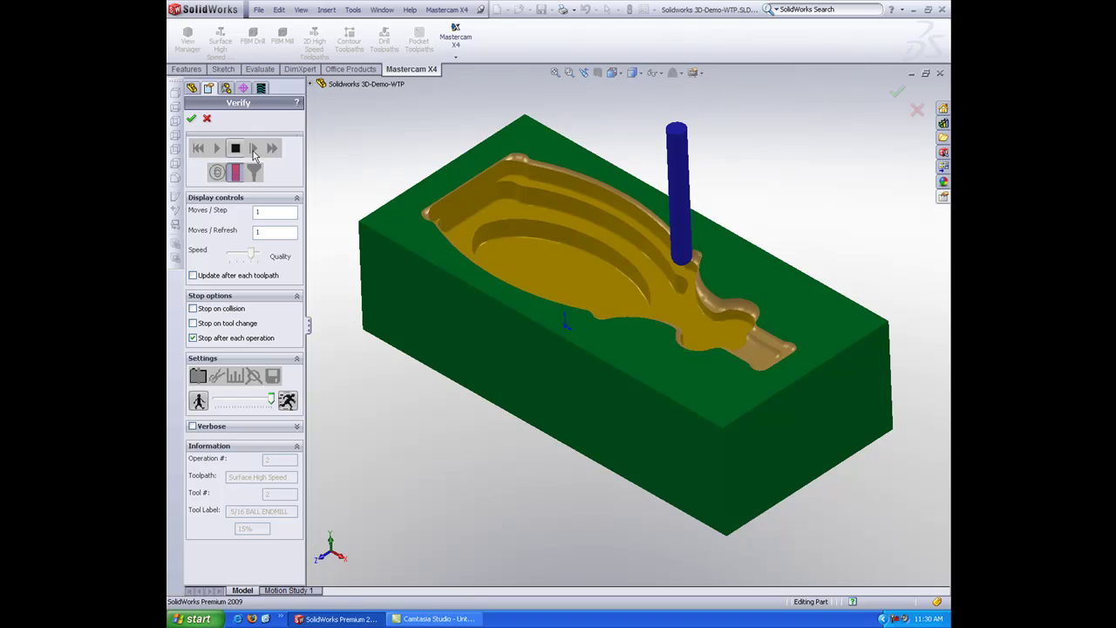
left_click(235, 151)
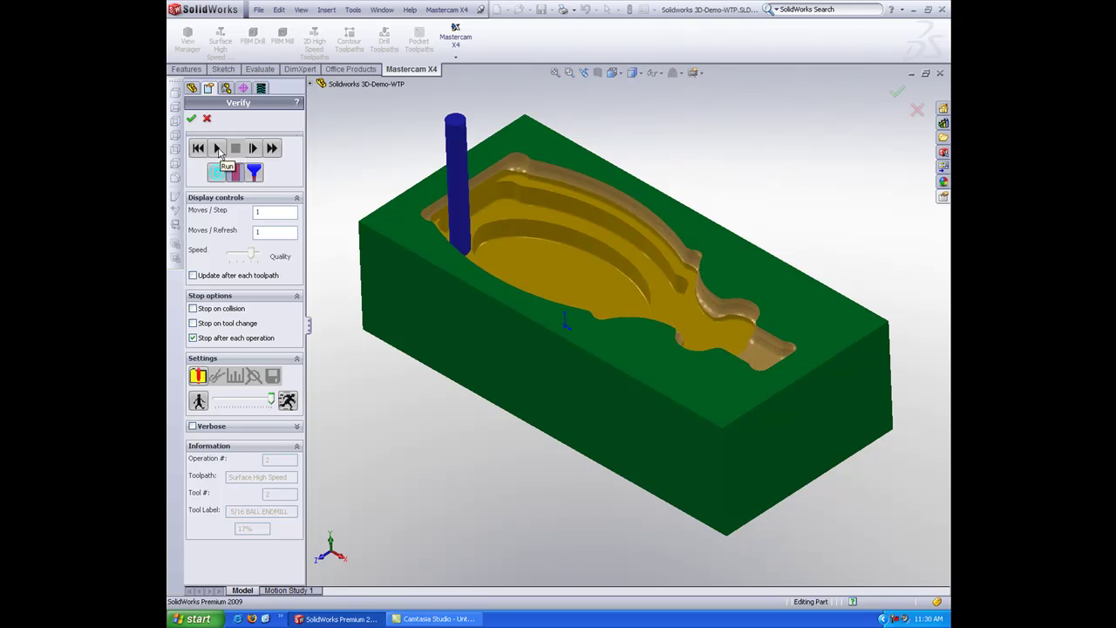
left_click(219, 150)
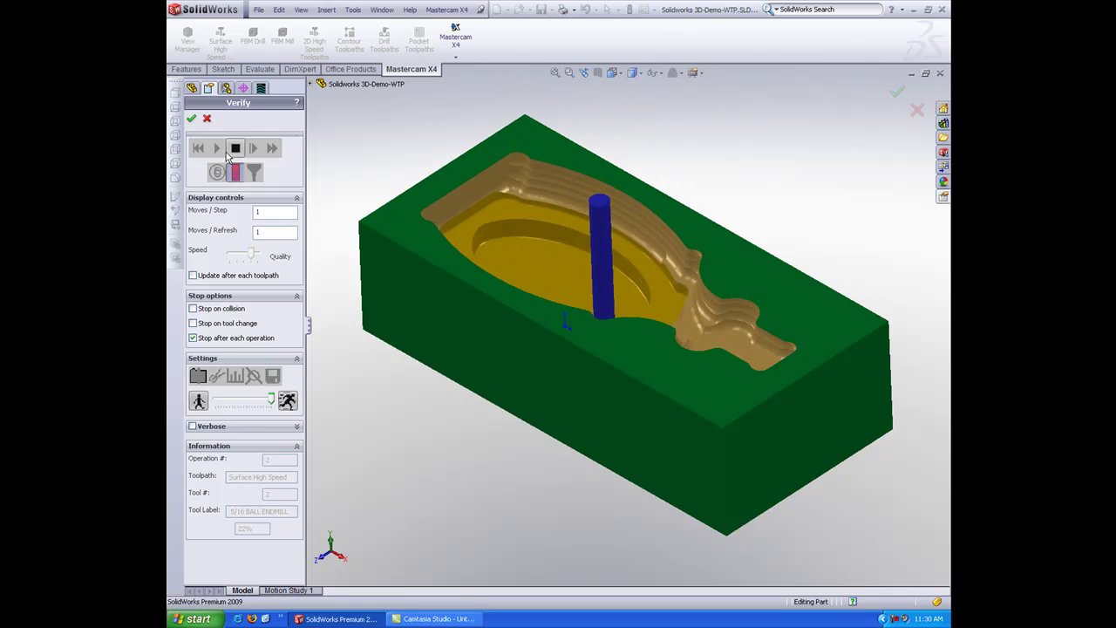
left_click(220, 148)
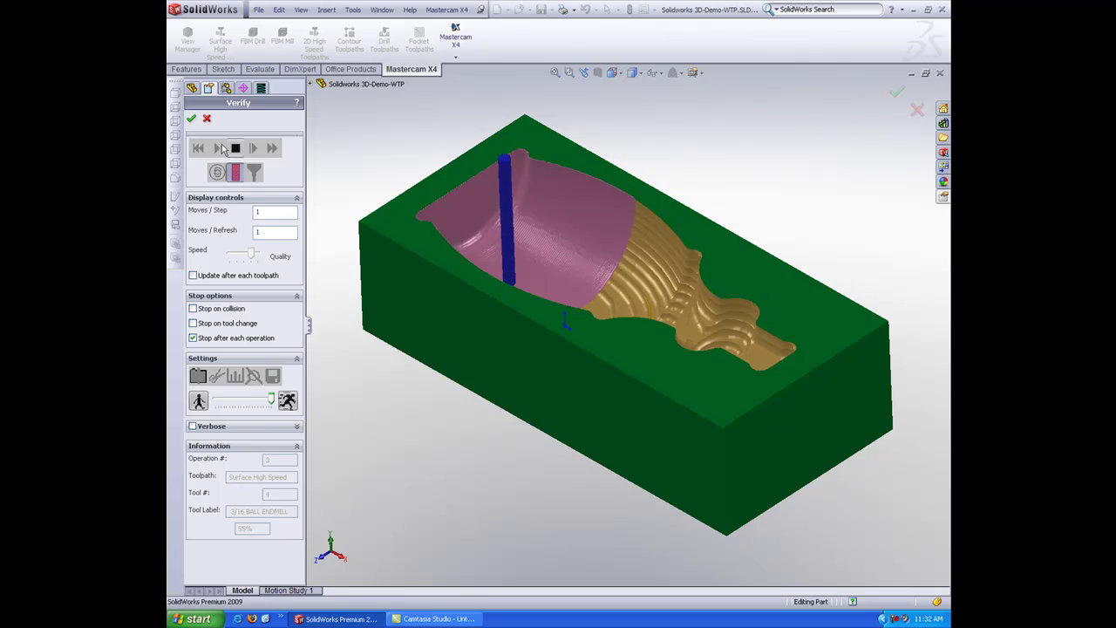
left_click(271, 147)
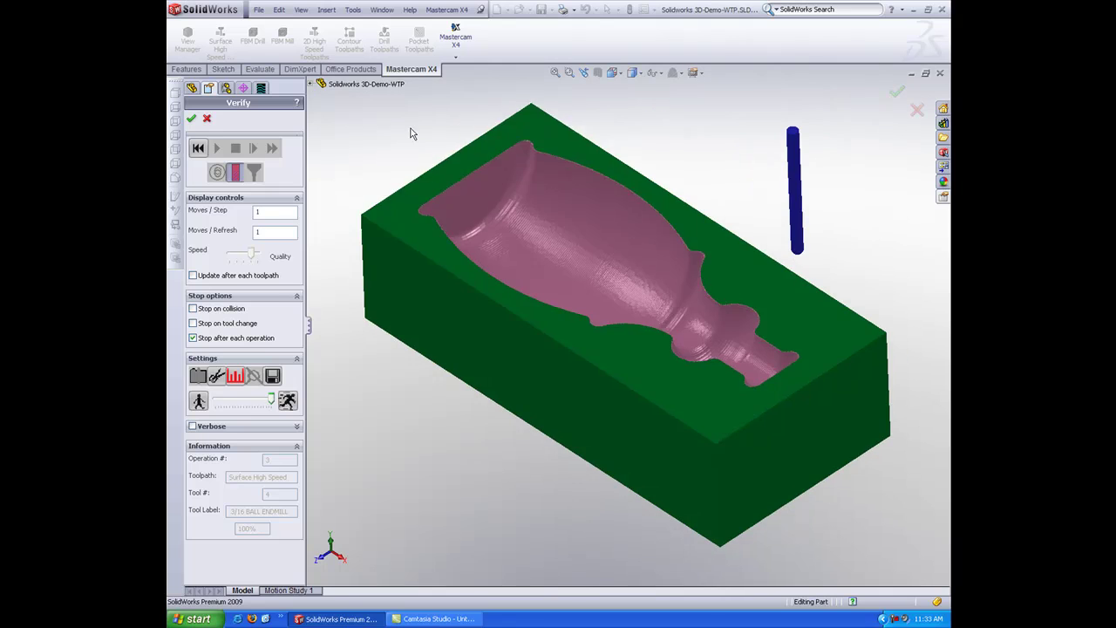
Step: Close verification, switch to trimetric view, and hide the toolpath display
middle_click_drag(530, 165, 448, 130)
left_click(206, 120)
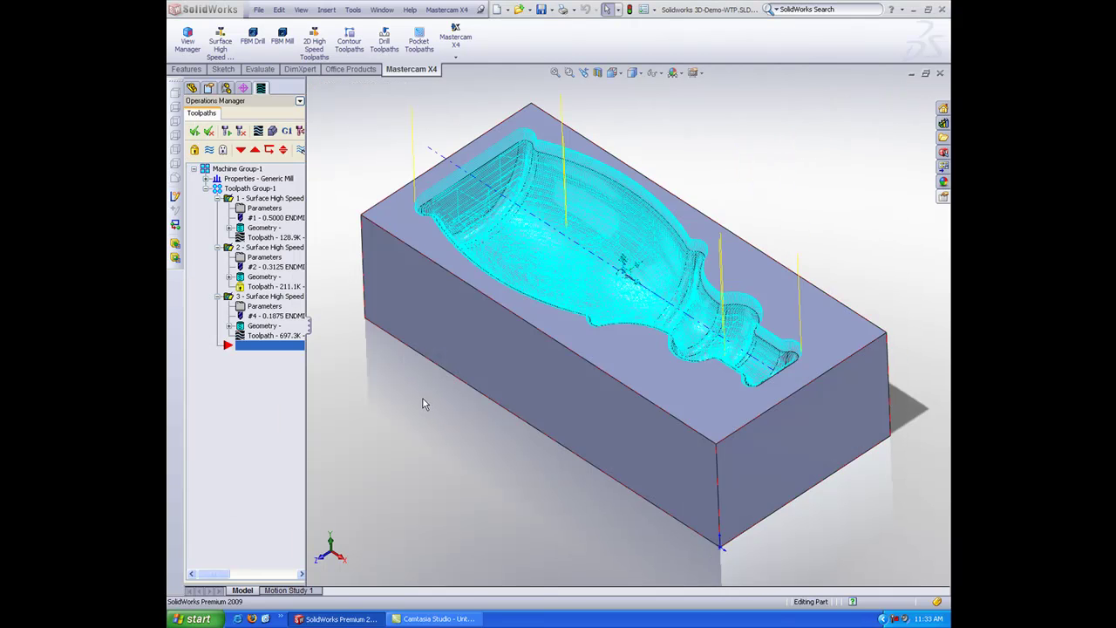
key("space")
left_click(432, 506)
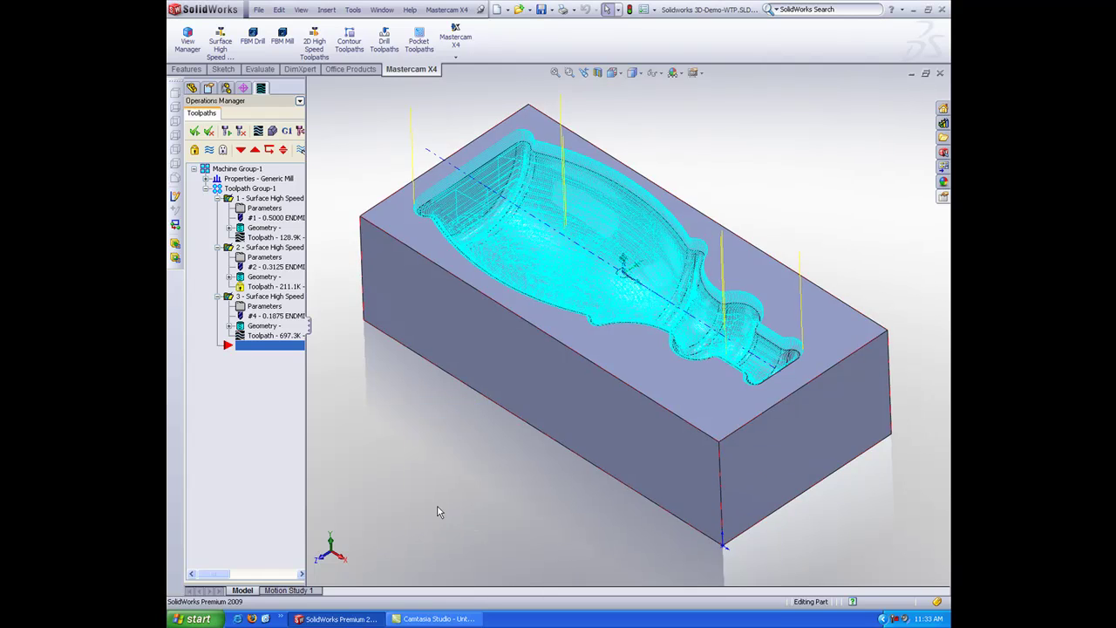
left_click(210, 150)
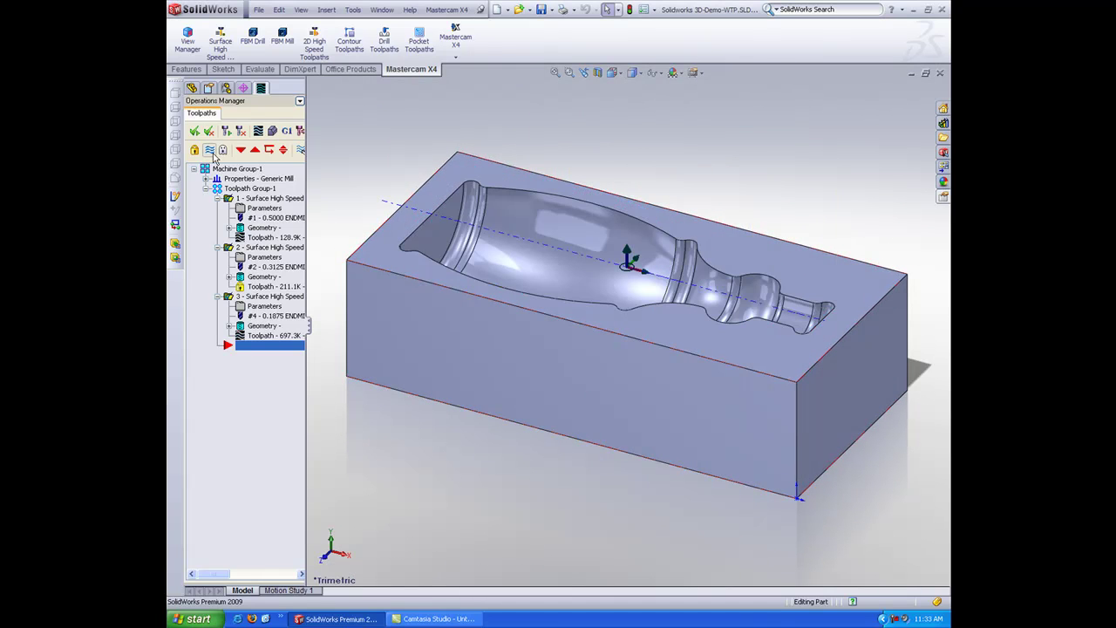
Step: Enlarge Fillet1's radius to 0.3 in and acknowledge the out-of-date toolpath warning
left_click(192, 88)
left_click(202, 225)
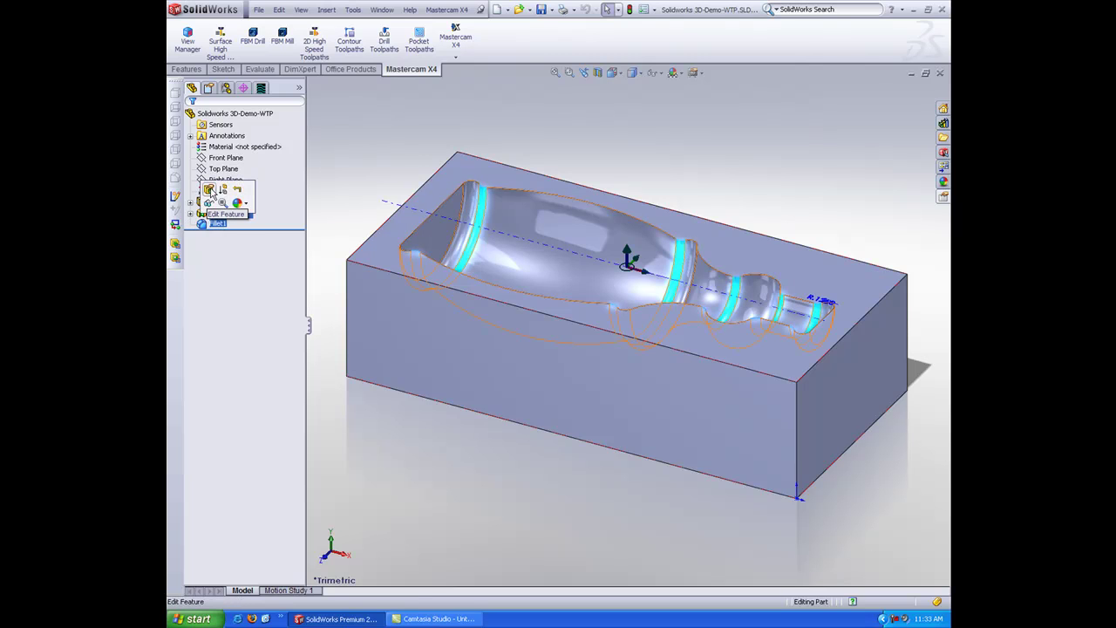
left_click(244, 188)
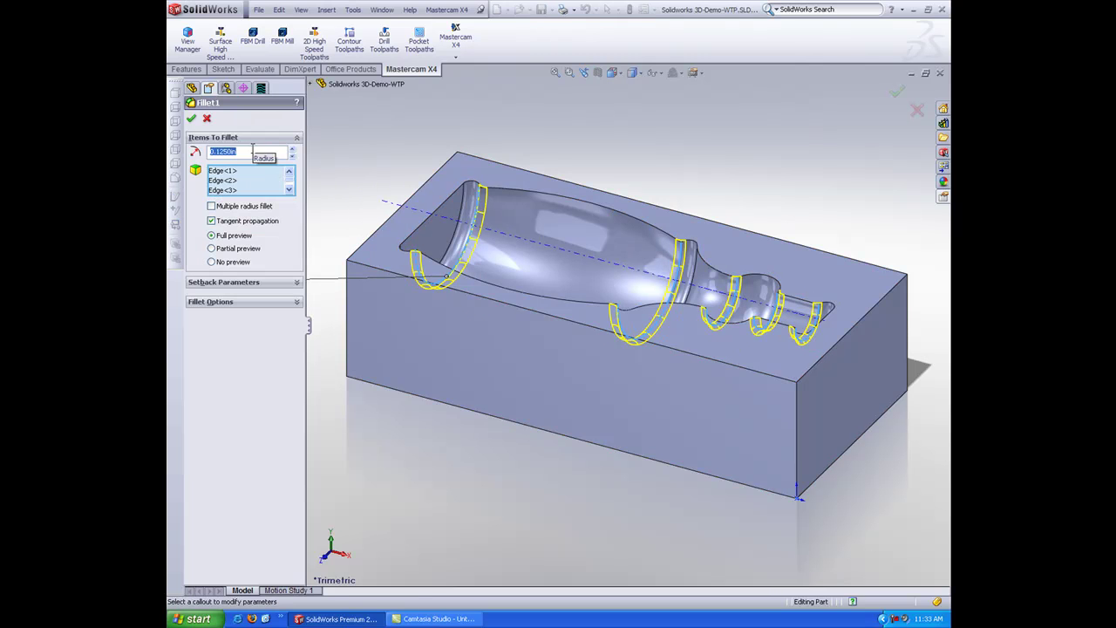
type(".3")
key("Return")
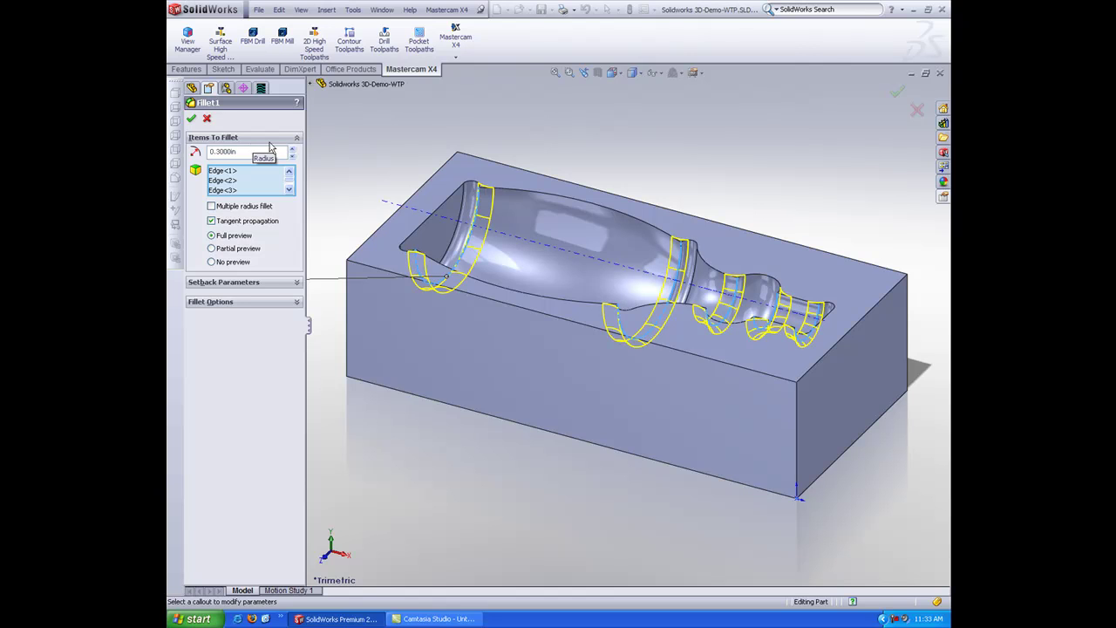
middle_click_drag(341, 170, 378, 185)
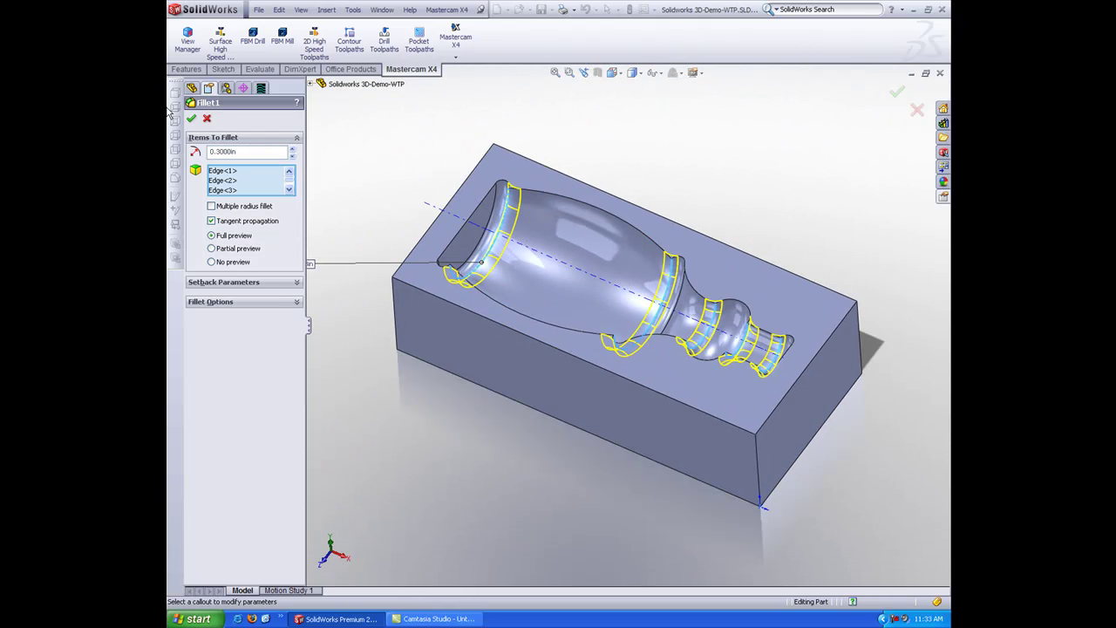
left_click(191, 118)
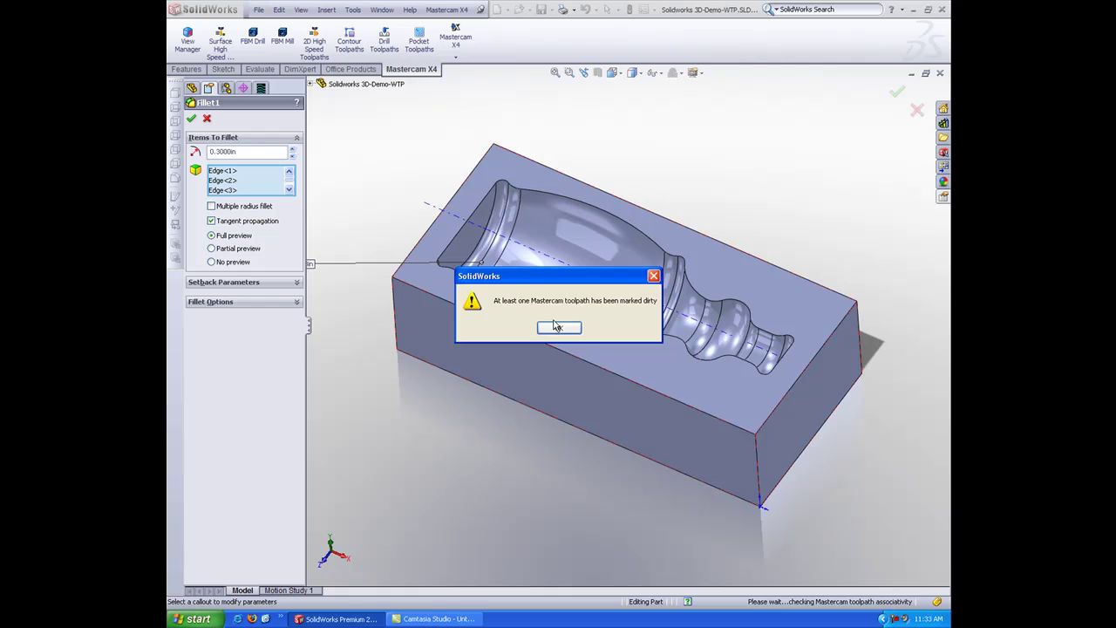
left_click(553, 331)
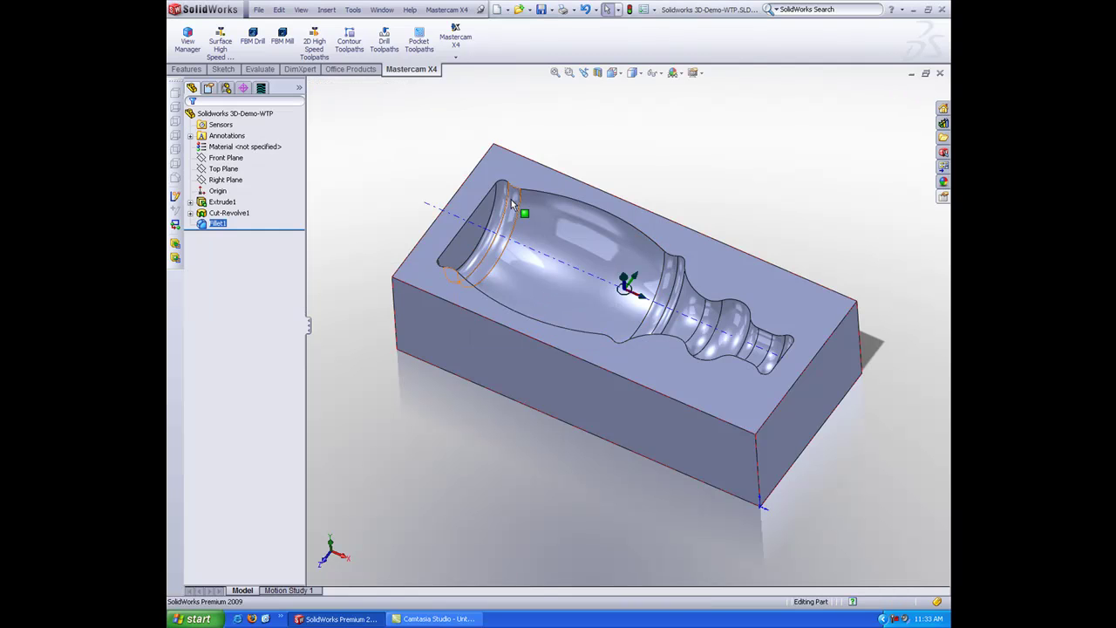
Step: Inspect the enlarged cavity fillets and return to the Mastercam operations list
mouse_move(565, 257)
middle_mouse_down()
mouse_move(567, 343)
mouse_move(381, 169)
middle_mouse_up()
right_click(567, 343)
left_click(549, 308)
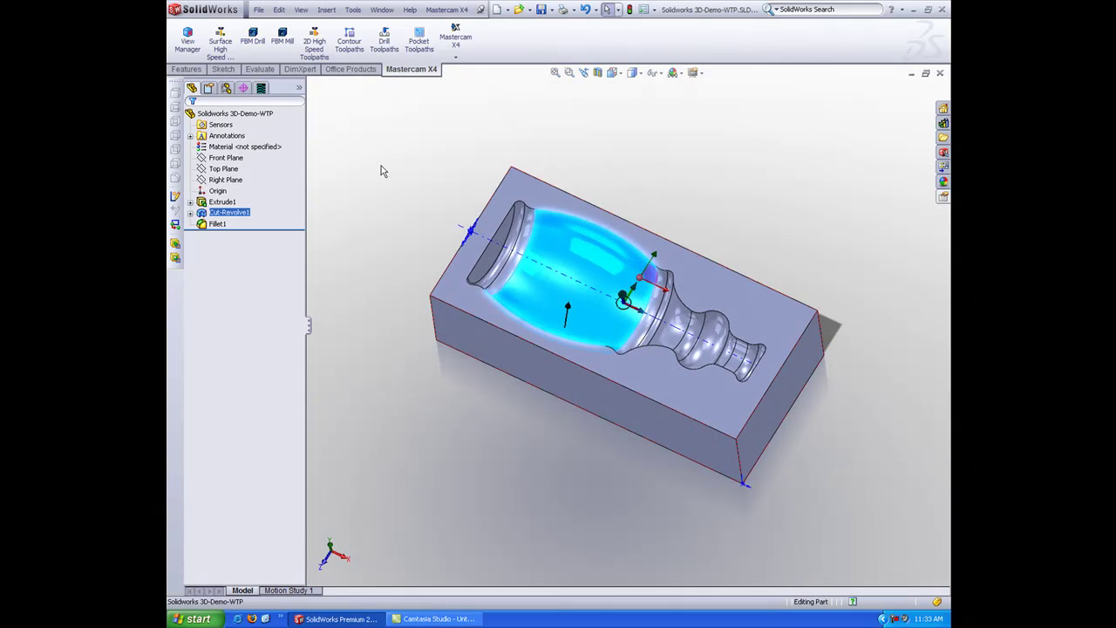
left_click(367, 177)
left_click(261, 89)
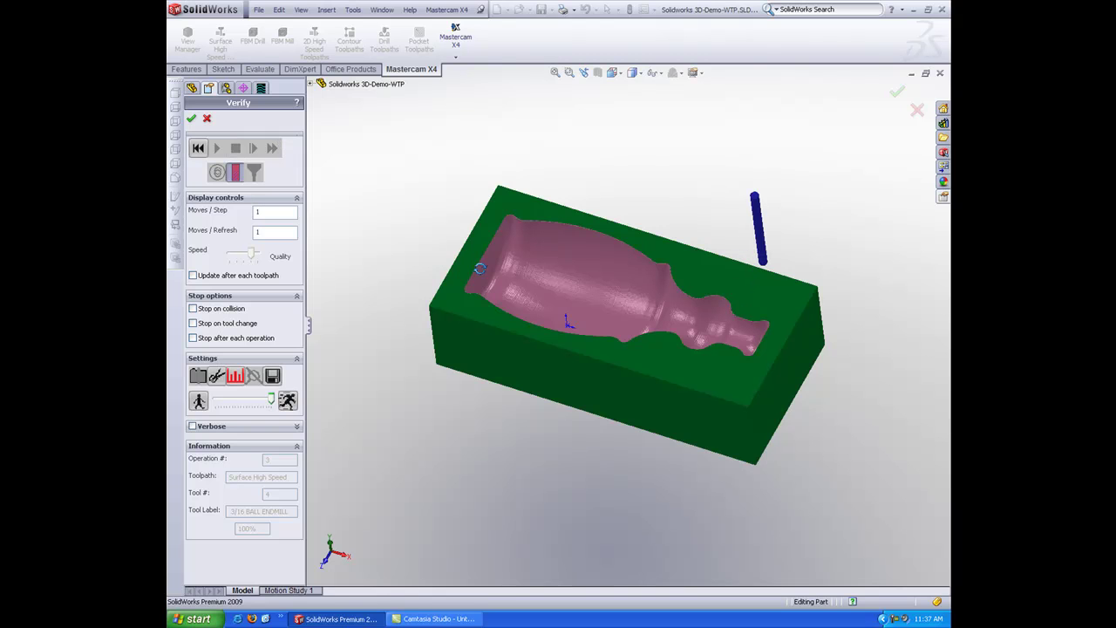
Step: Review the re-machined stock, close verification, and minimize the window to the desktop
middle_click_drag(480, 267, 450, 224)
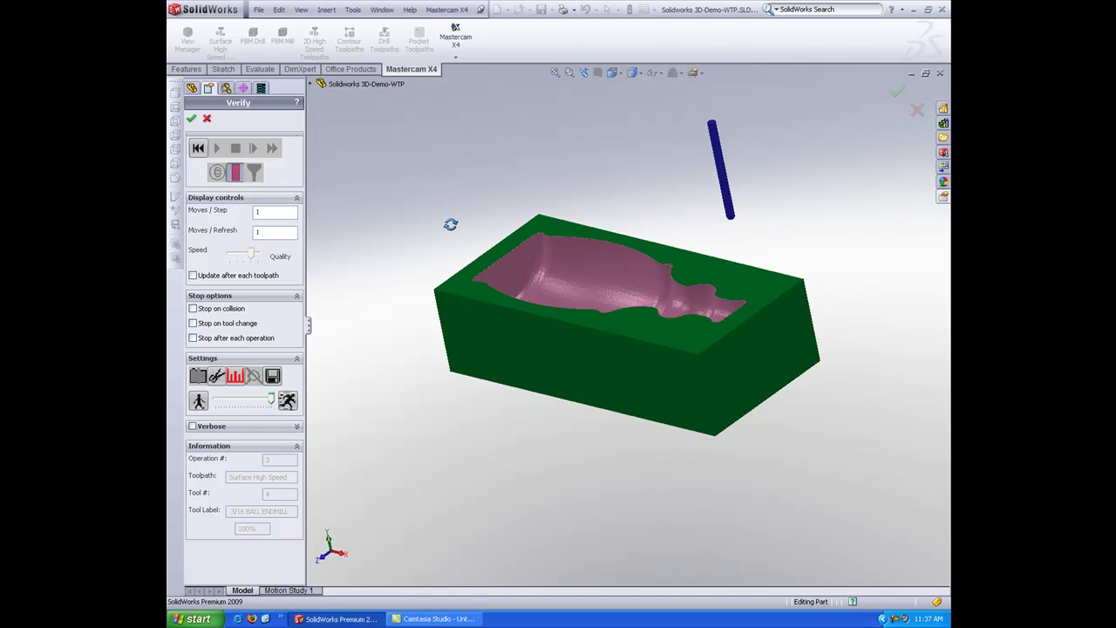
middle_click_drag(449, 224, 312, 190)
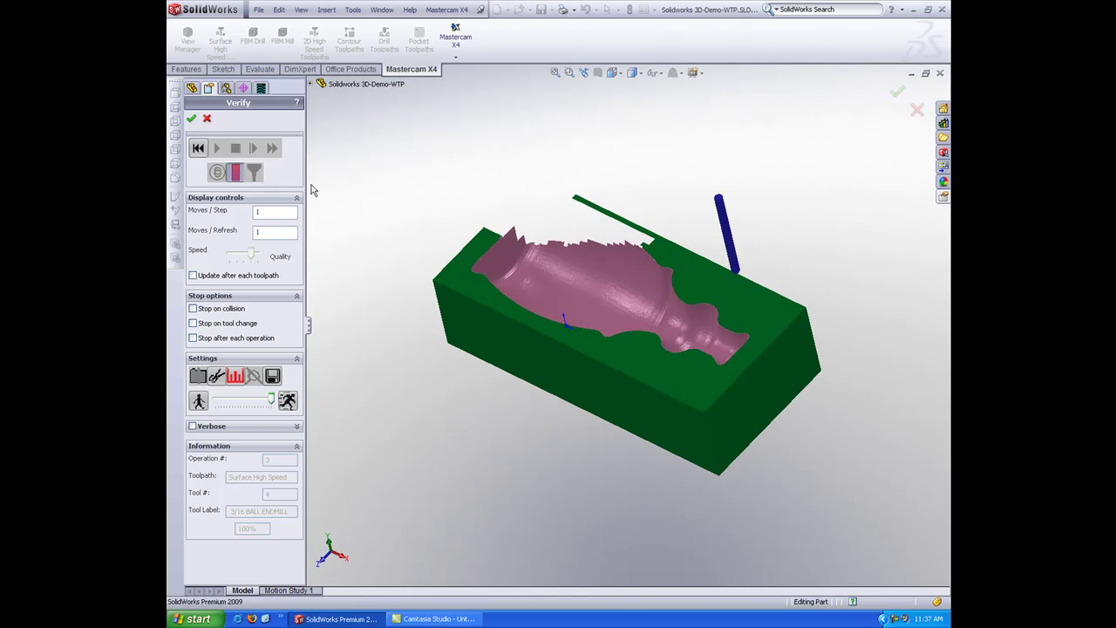
left_click(191, 118)
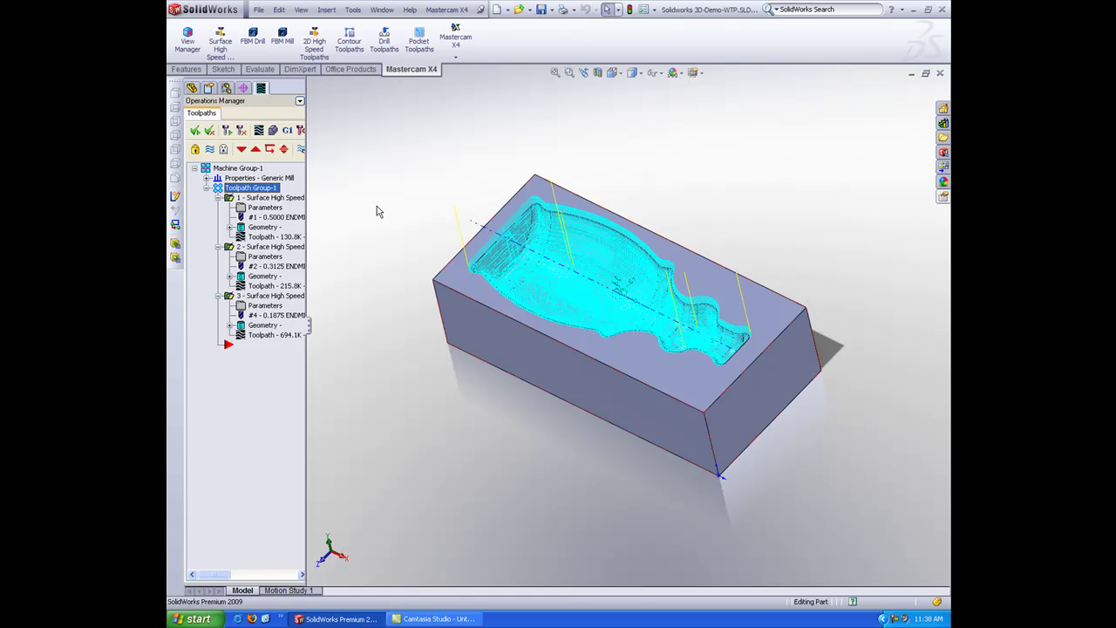
left_click(335, 619)
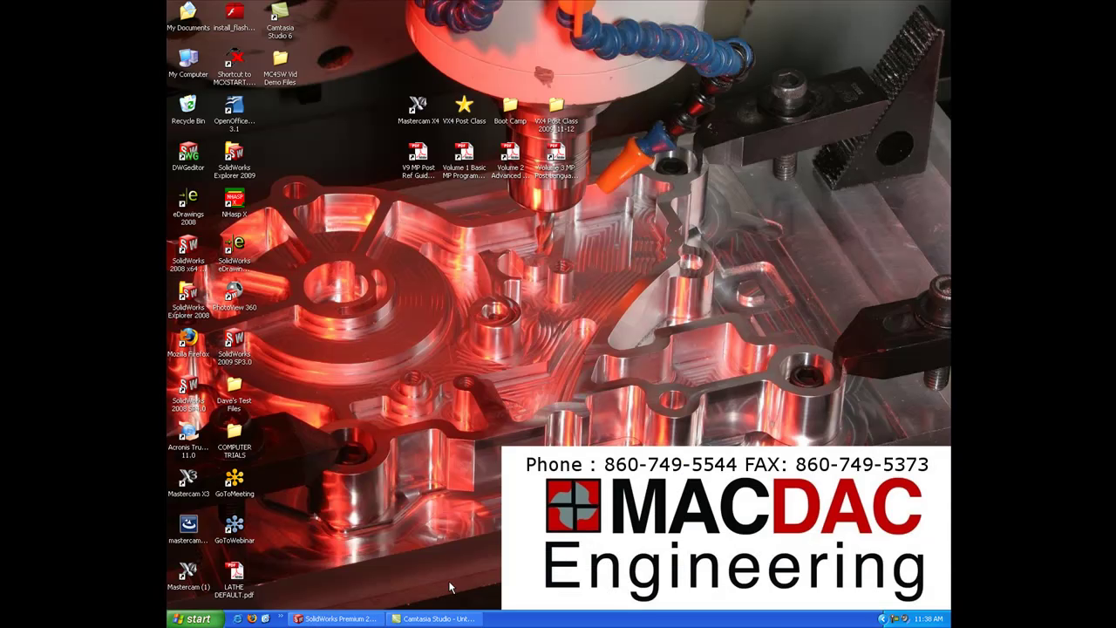